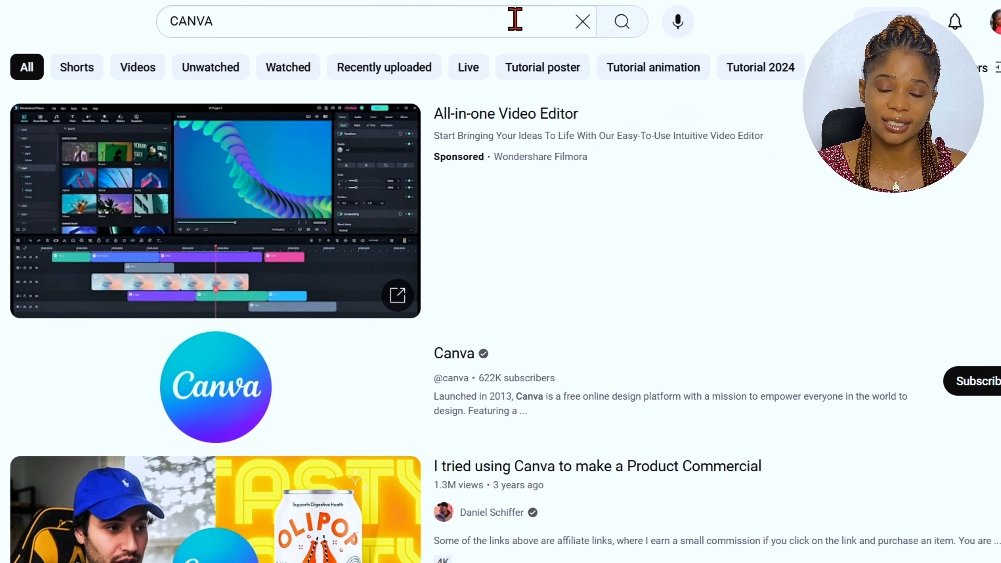
scroll(500, 295, down, 15)
scroll(501, 295, down, 15)
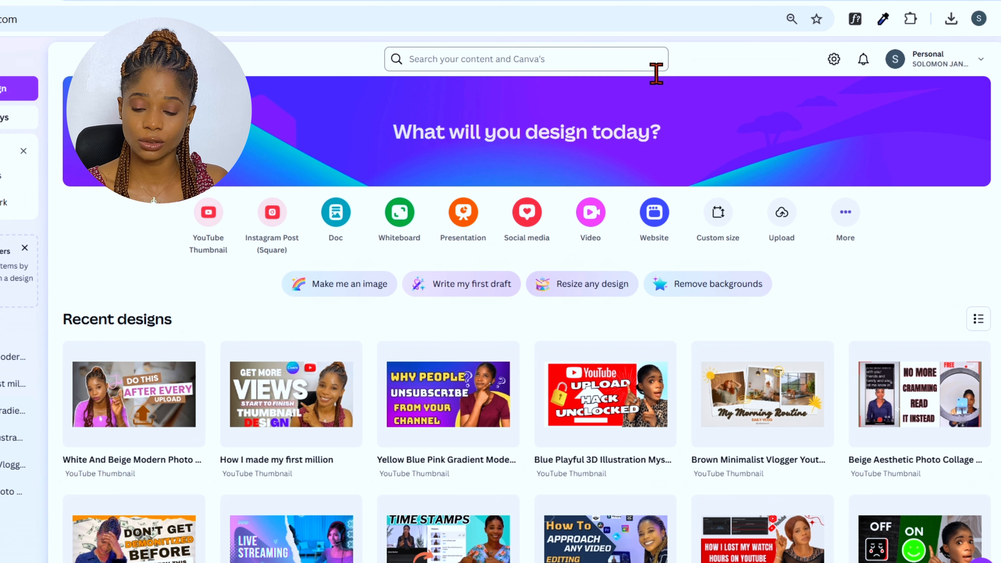
click(959, 65)
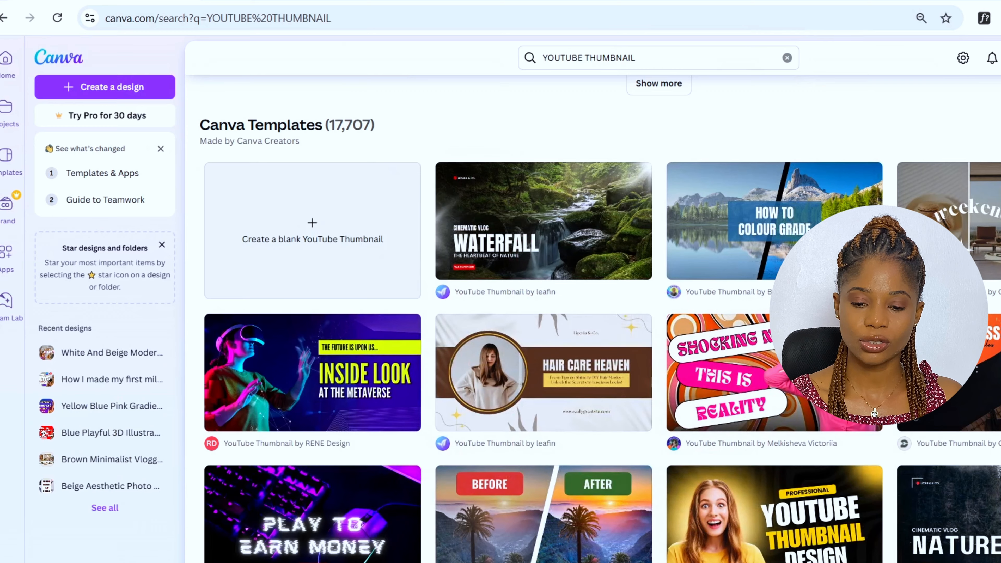
scroll(598, 315, down, 5)
scroll(598, 316, up, 4)
scroll(599, 316, up, 1)
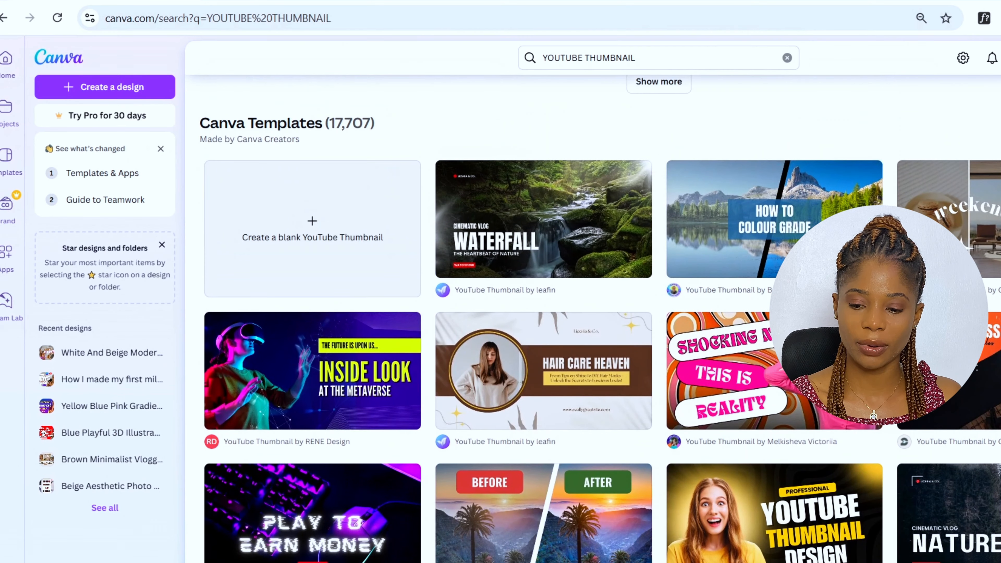
scroll(591, 316, down, 15)
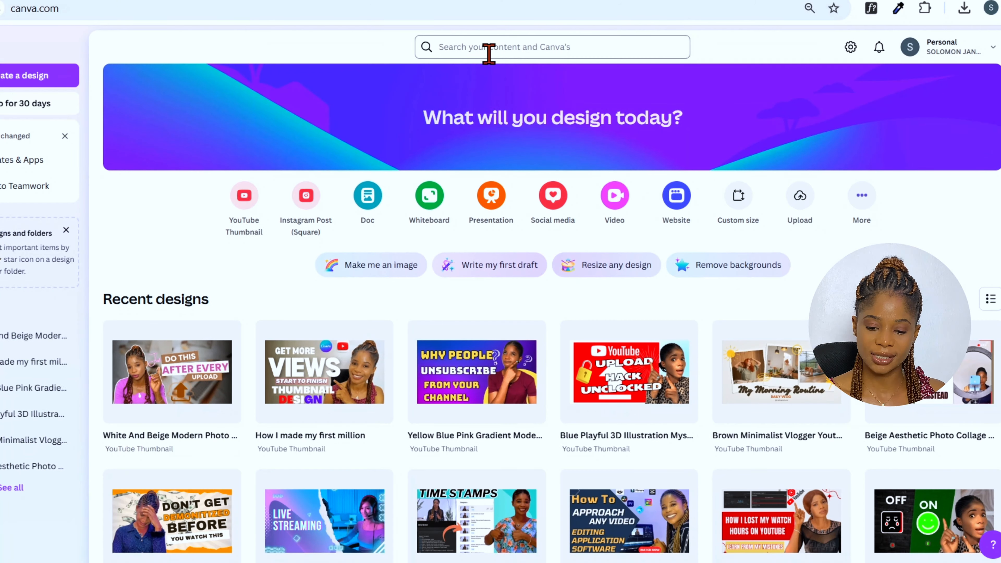
Search Canva for YOUTUBE THUMBNAIL designs
click(585, 50)
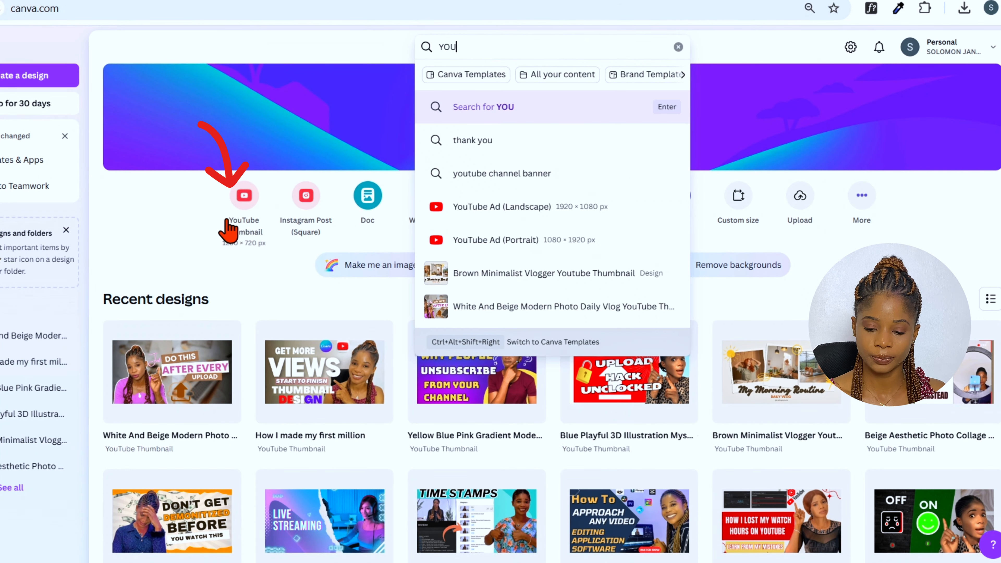
text(YOU)
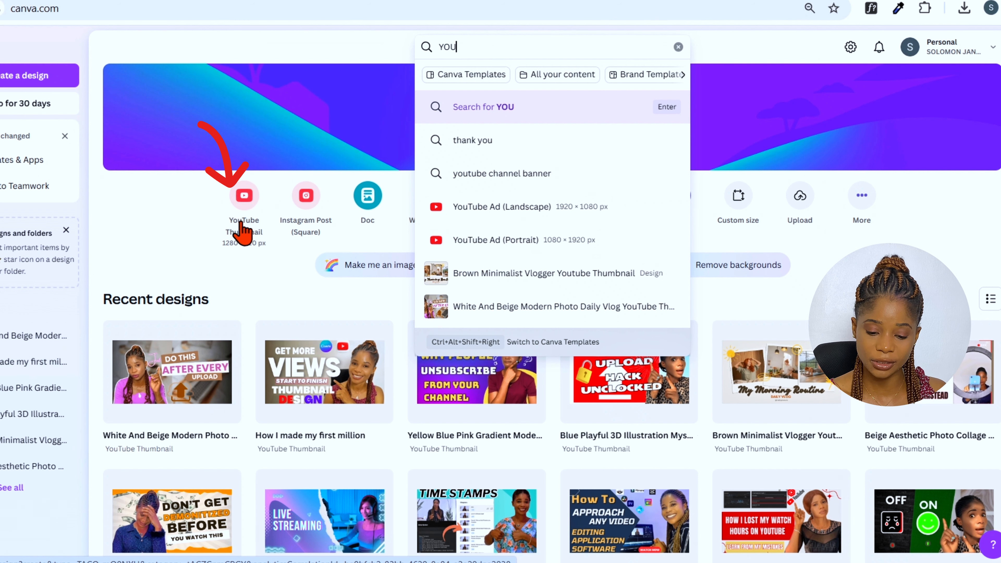
text(TUBE THUMBNAIL)
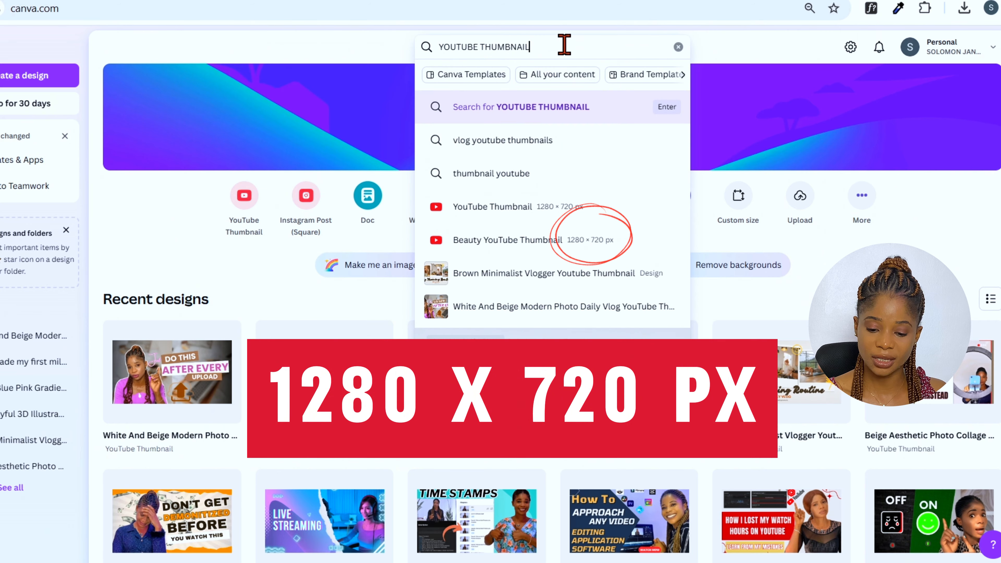
key(Return)
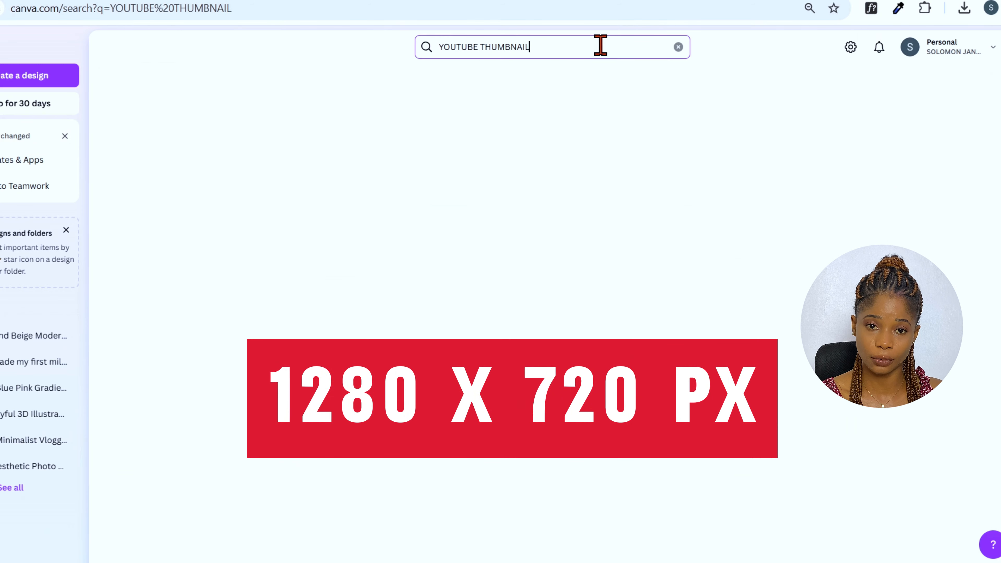
scroll(551, 312, down, 2)
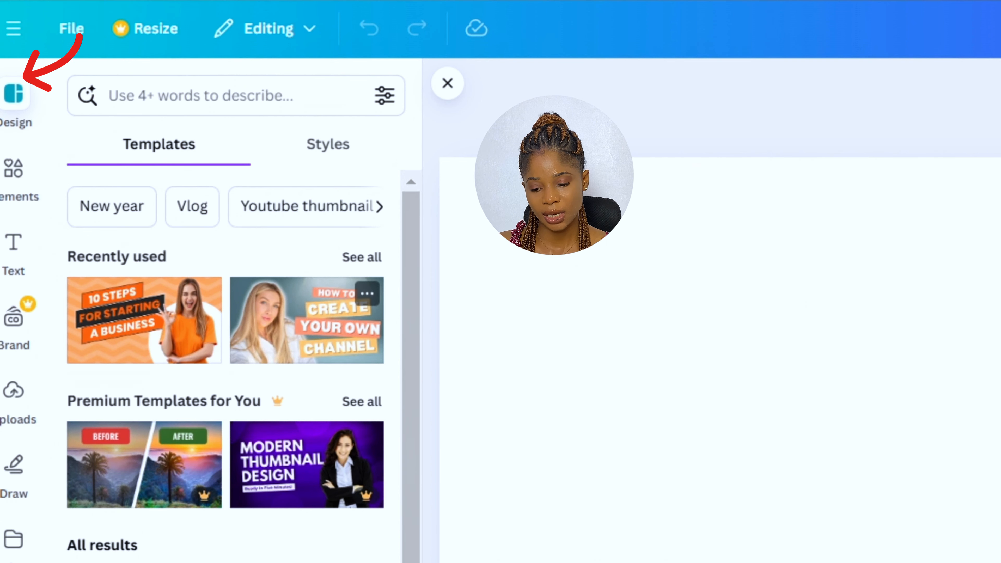
Open the Elements graphics collection and search it for TRIANGLE
mouse_move(411, 335)
mouse_down()
mouse_move(411, 393)
mouse_move(411, 335)
mouse_up()
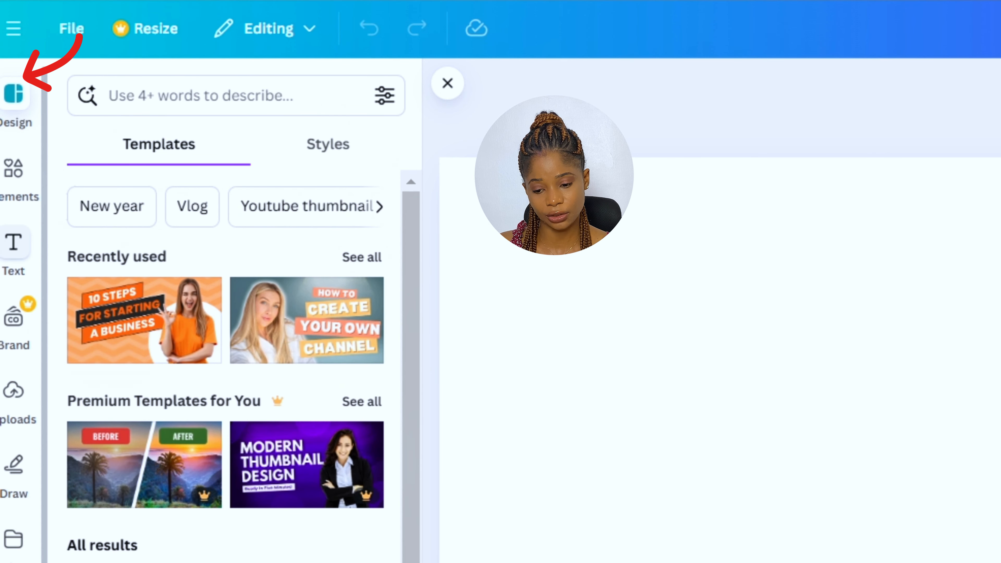
click(14, 169)
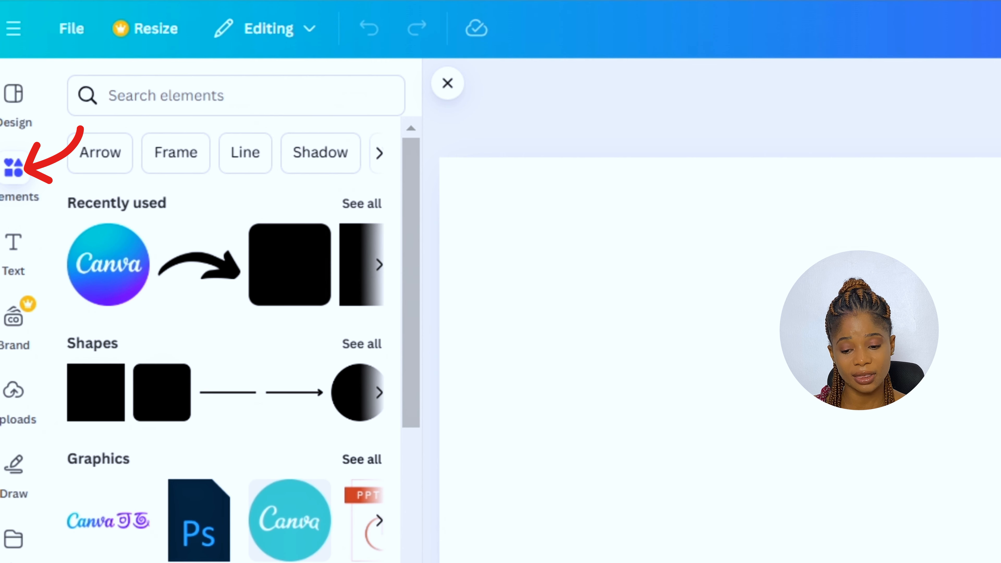
click(361, 459)
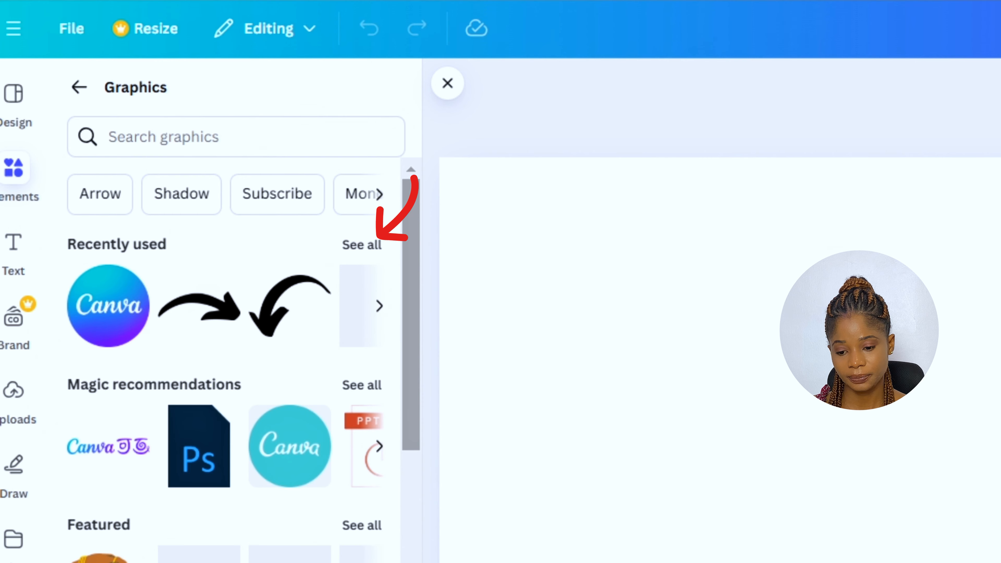
mouse_move(411, 314)
mouse_down()
mouse_move(411, 369)
mouse_move(411, 315)
mouse_up()
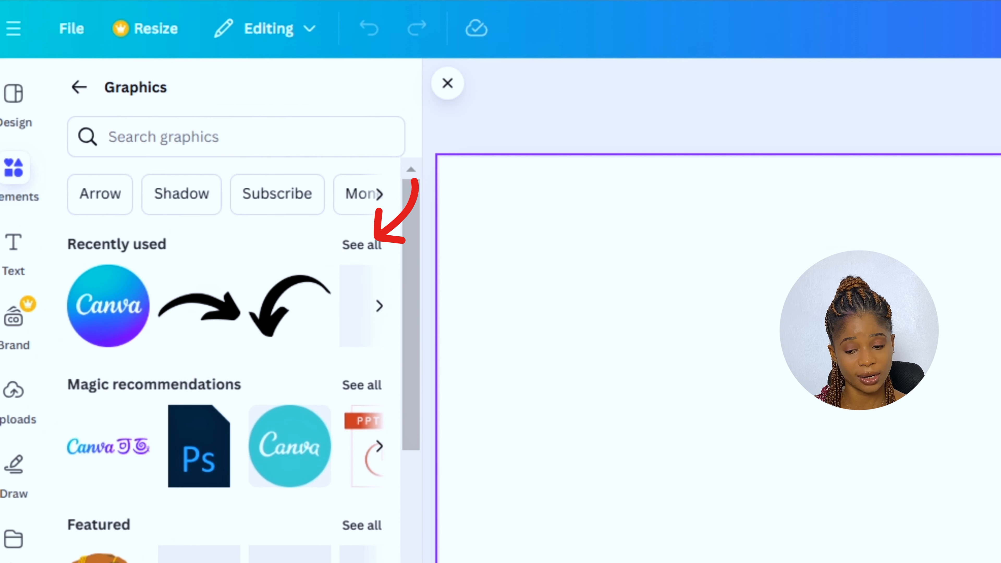
click(235, 137)
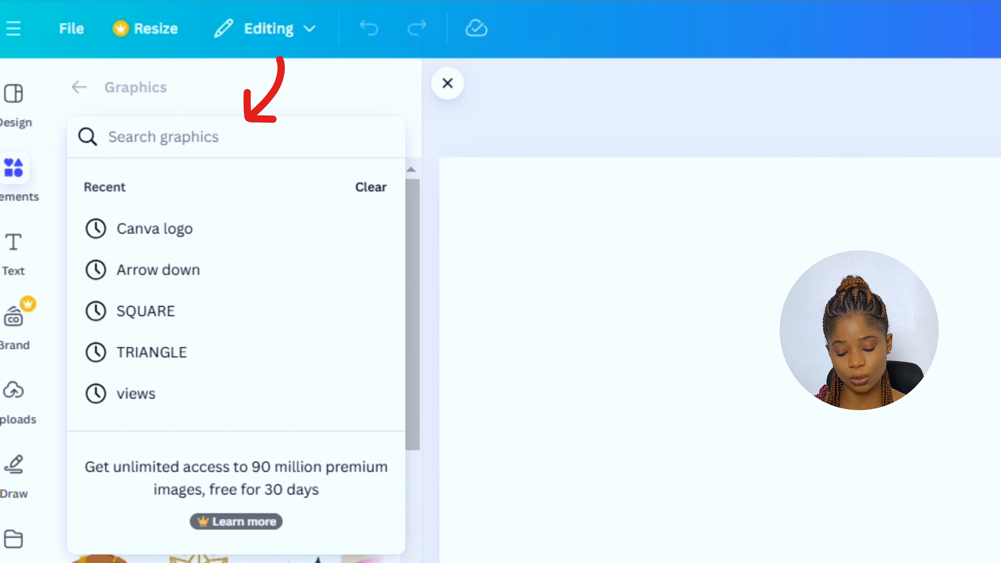
text(TRA)
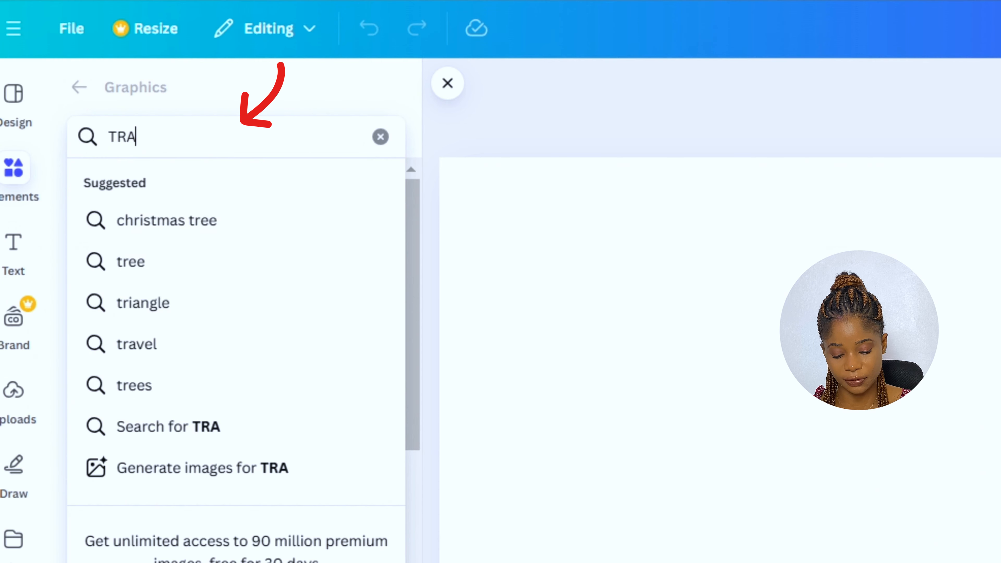
key(BackSpace)
text(IANGLE)
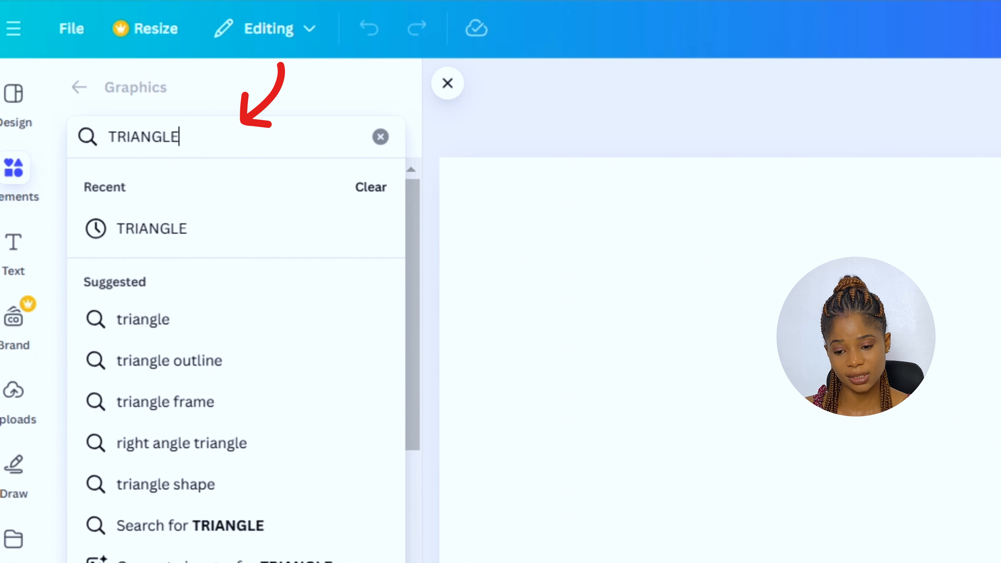
key(Return)
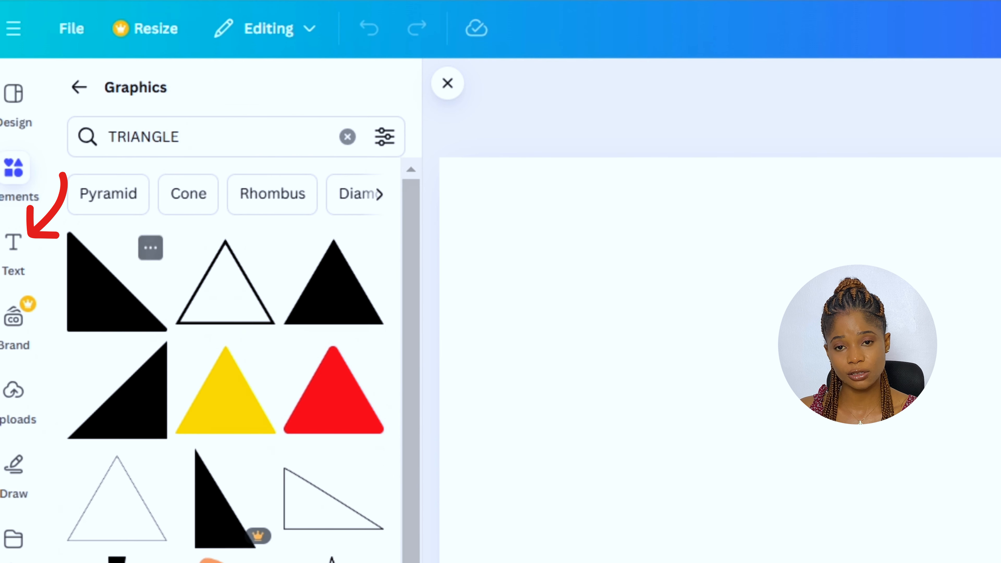
Browse the text styles in the Text panel and open the file upload in the Uploads panel
click(13, 243)
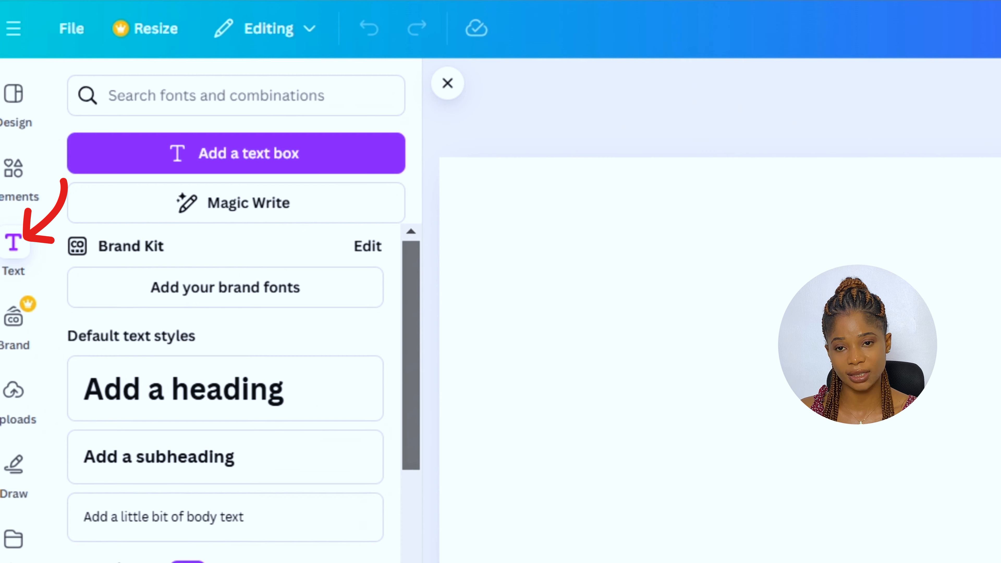
scroll(224, 458, down, 5)
scroll(225, 394, down, 10)
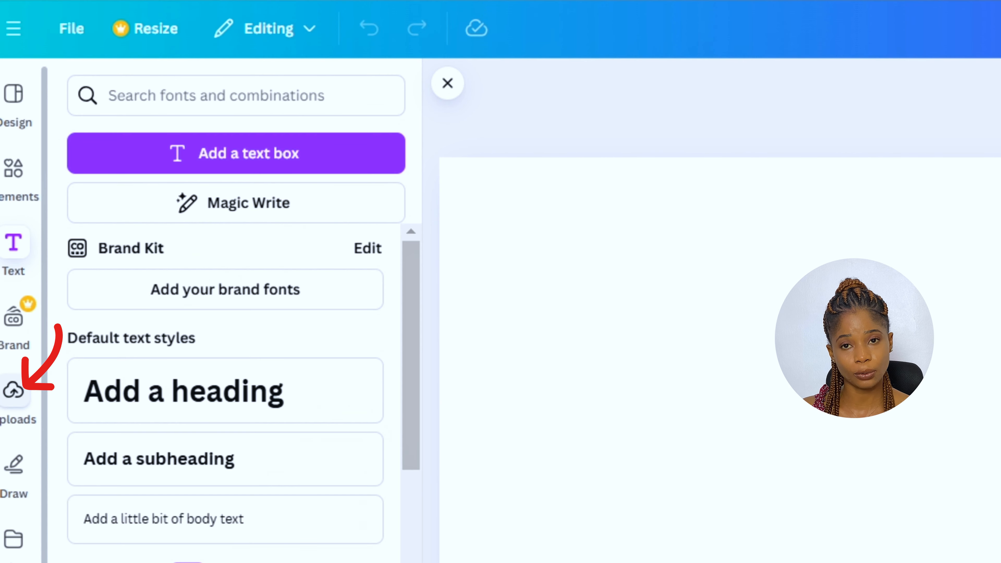
click(13, 389)
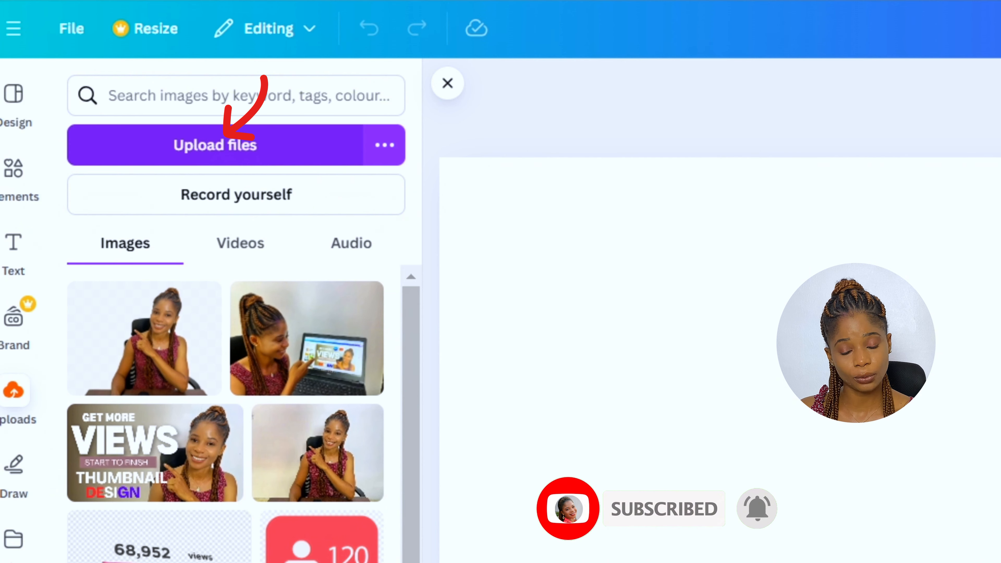
click(215, 145)
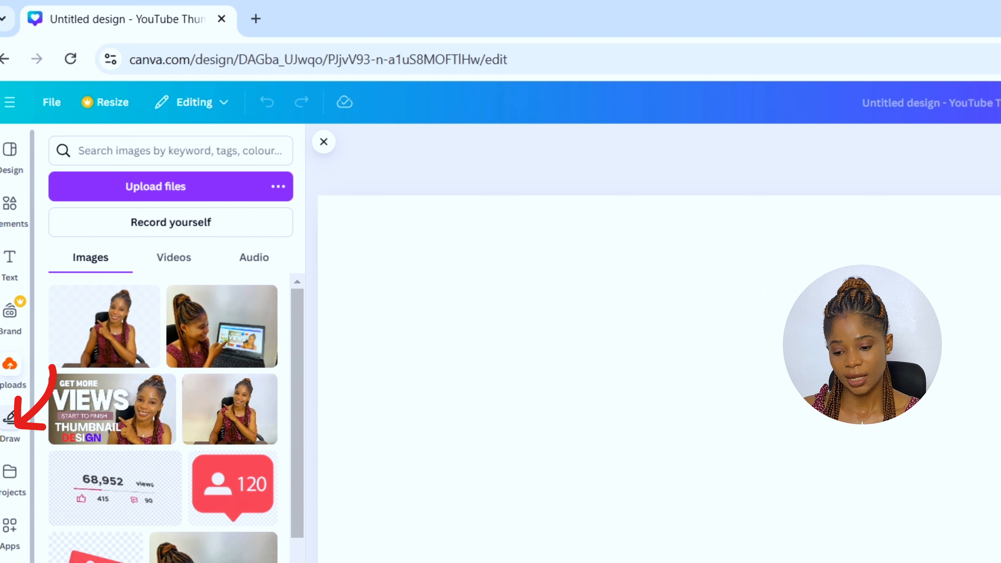
Draw two freehand pen strokes on the canvas with the Draw tool and undo the last drawing
click(8, 416)
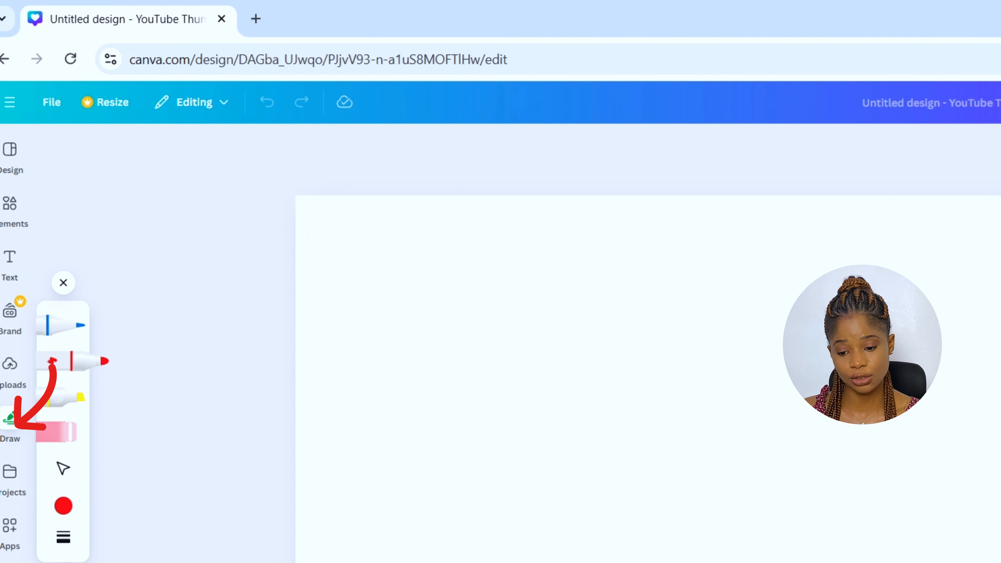
drag(489, 458, 603, 463)
mouse_move(474, 434)
mouse_down()
mouse_move(589, 361)
mouse_move(619, 395)
mouse_move(623, 432)
mouse_up()
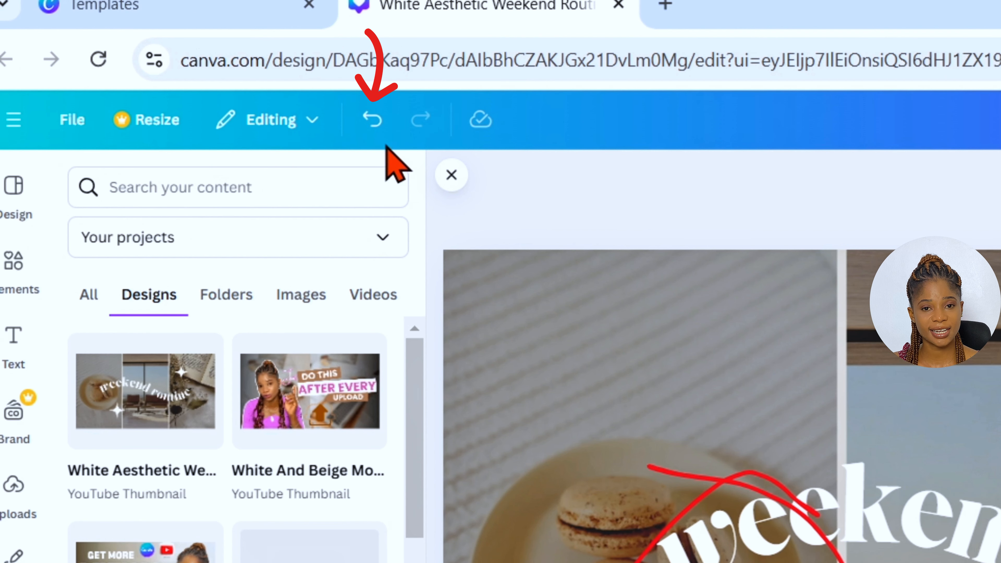
click(373, 123)
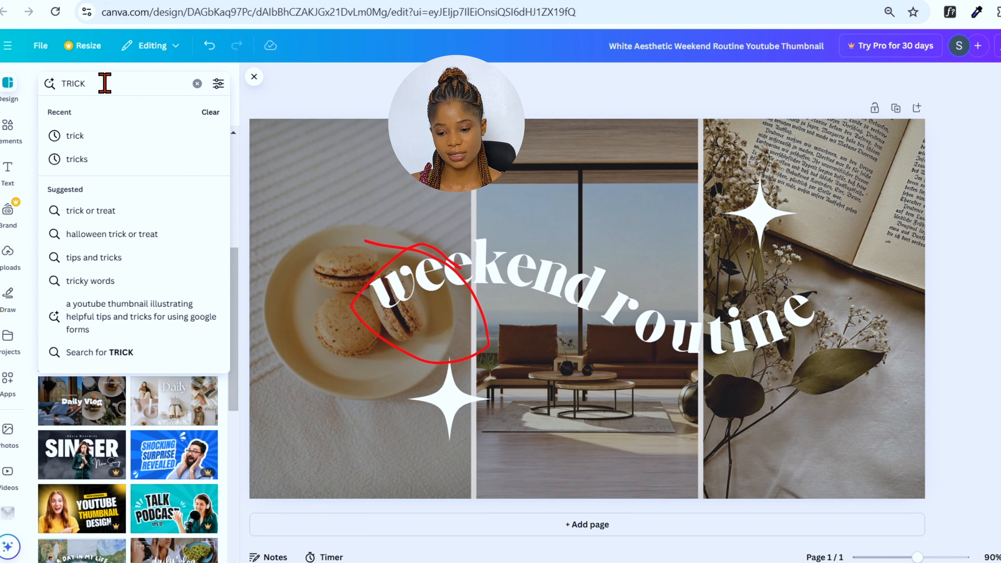
Search design templates for TRICK and apply the Brown and Orange Modern Business Tips template
key(Return)
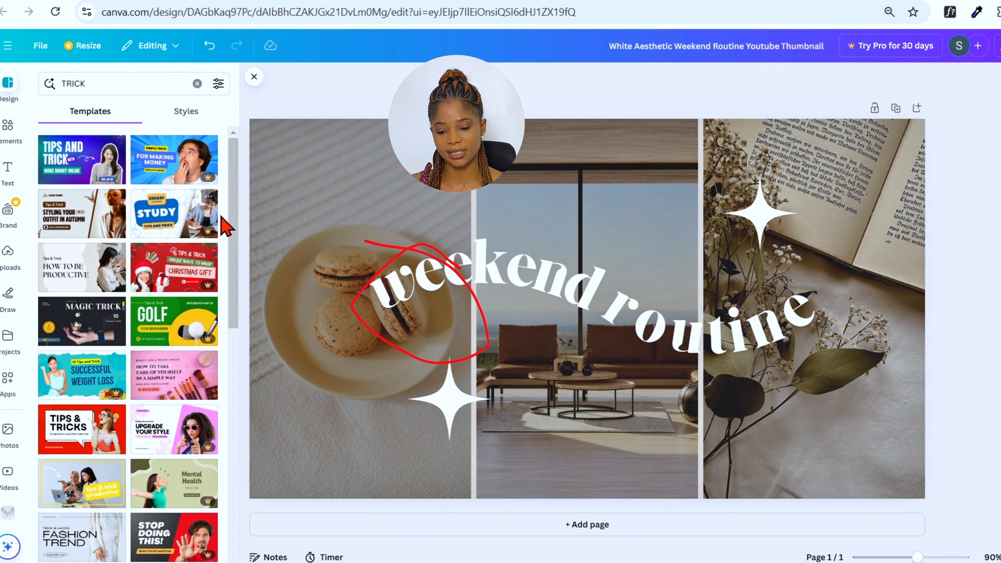
scroll(235, 226, down, 8)
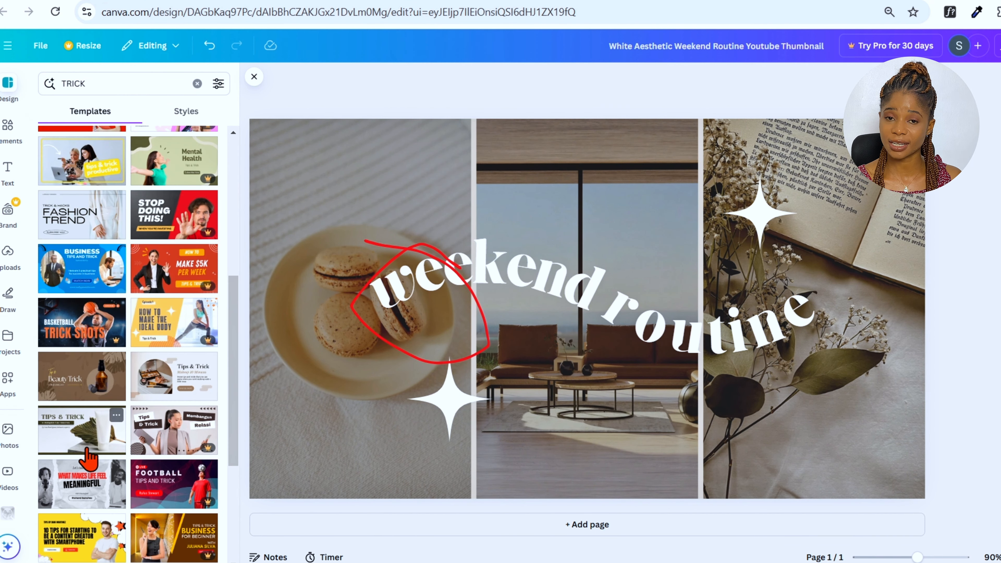
click(87, 450)
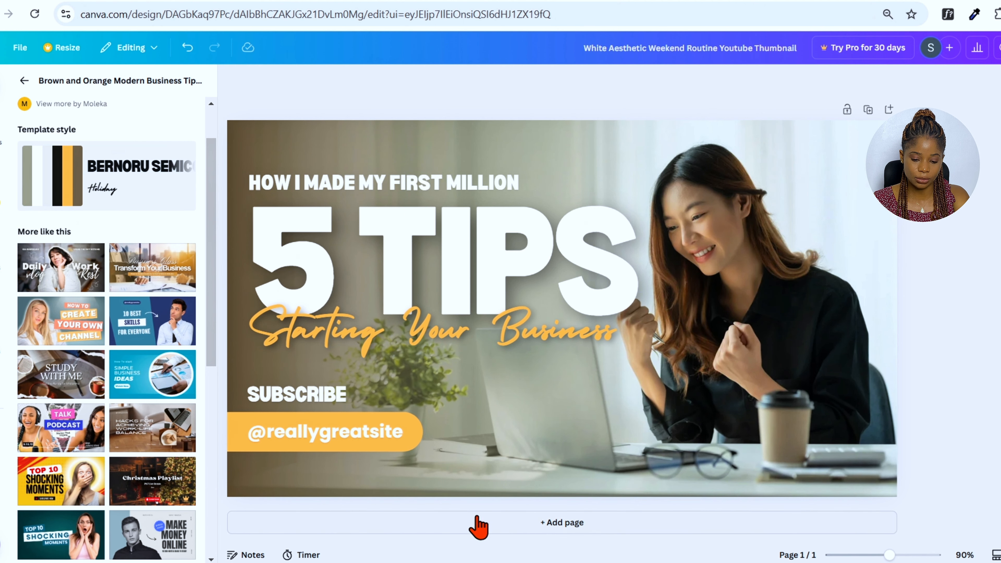
Add a second page and apply the White And Beige Modern Photo Daily Vlog YouTube Thumbnail template to it
click(481, 525)
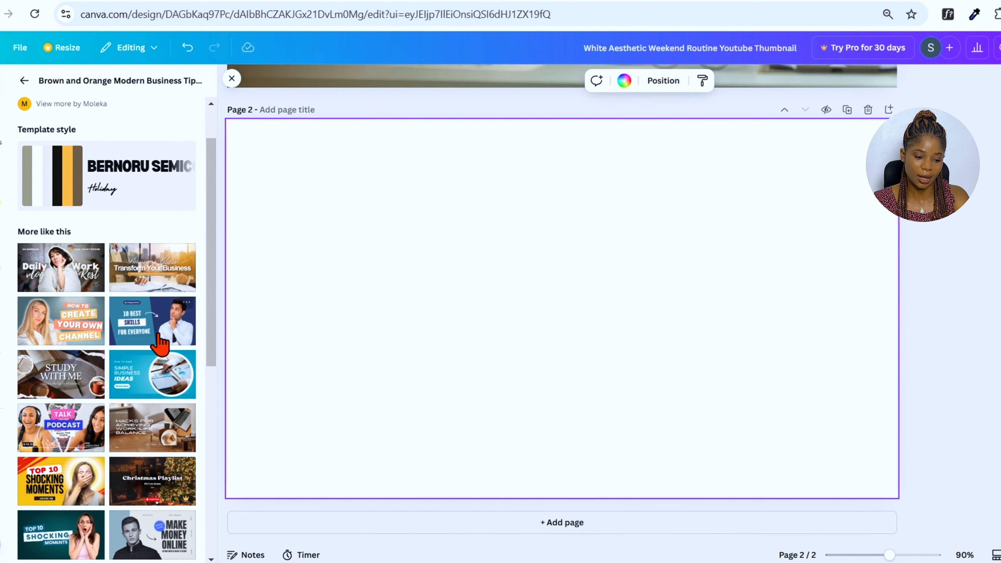
click(70, 286)
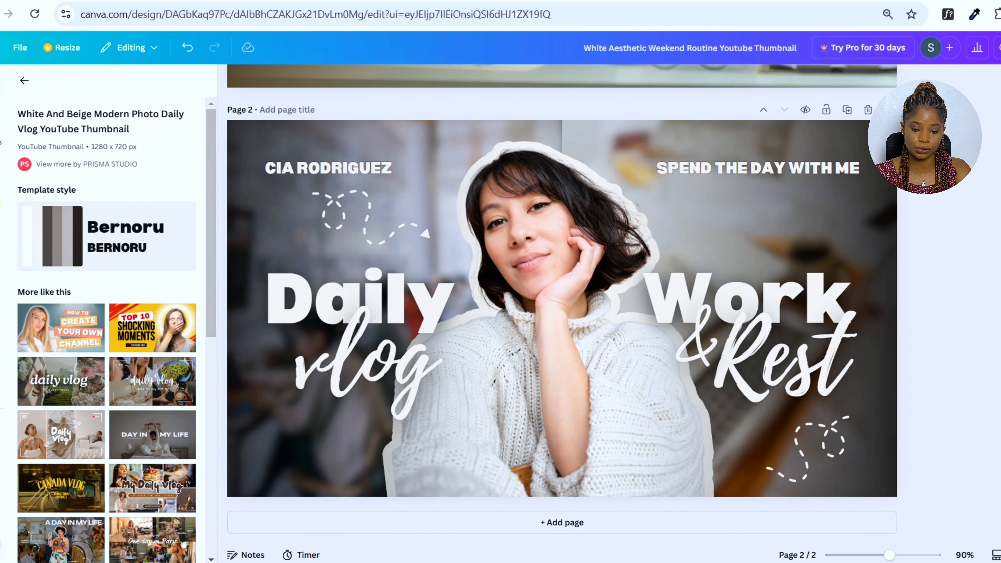
Detach the photo from page 1's background so it becomes a separate image
scroll(734, 181, up, 5)
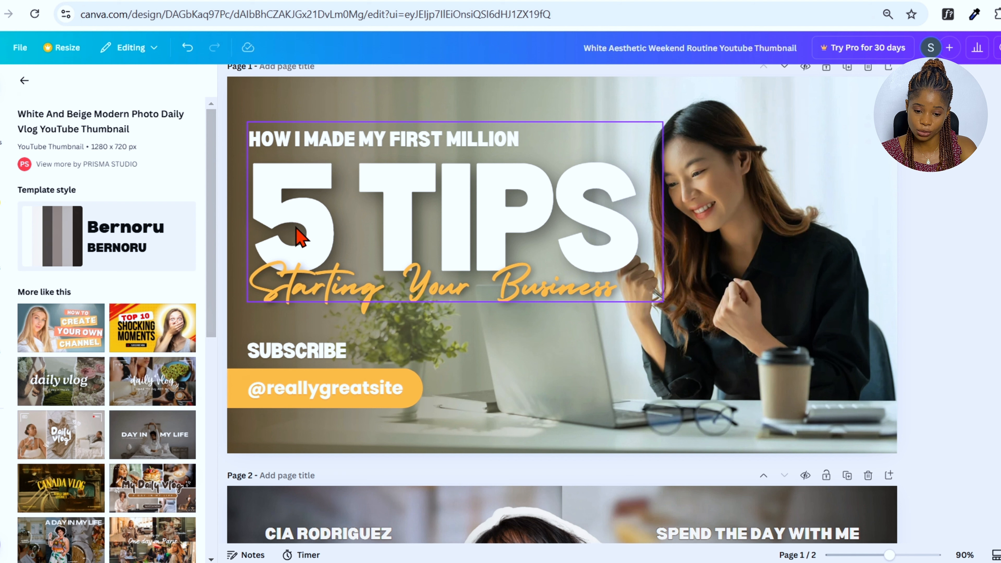
click(712, 258)
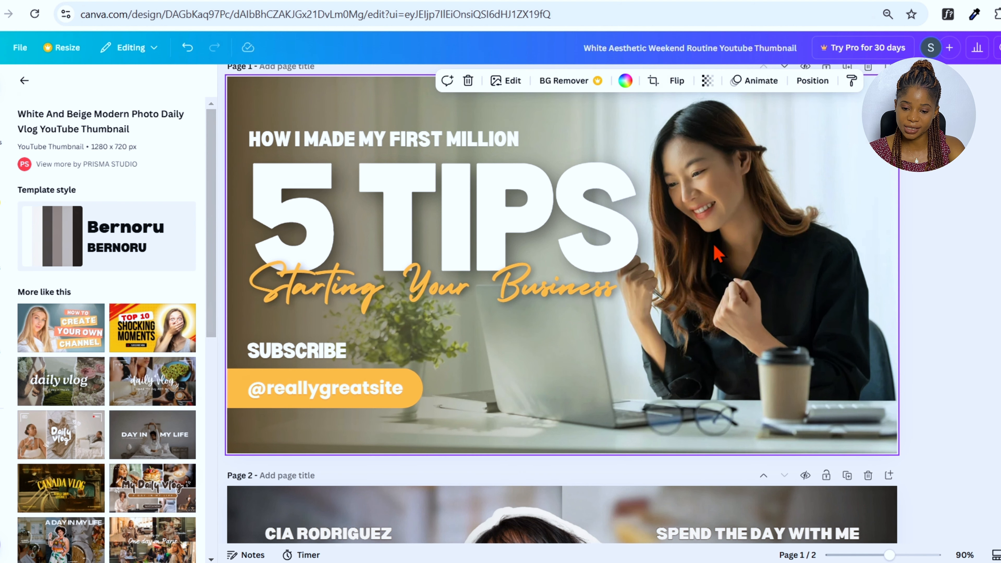
drag(740, 223, 714, 225)
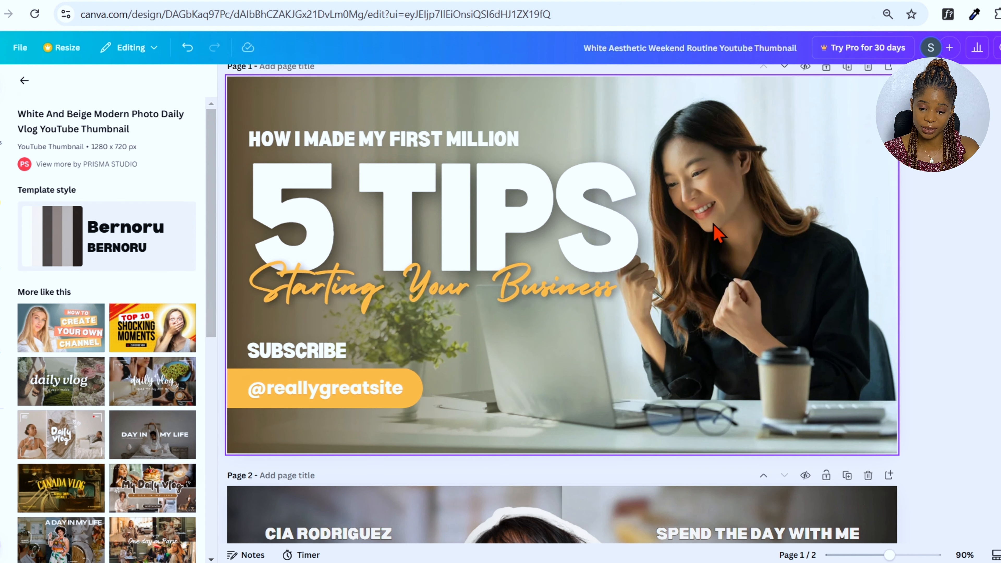
right_click(716, 232)
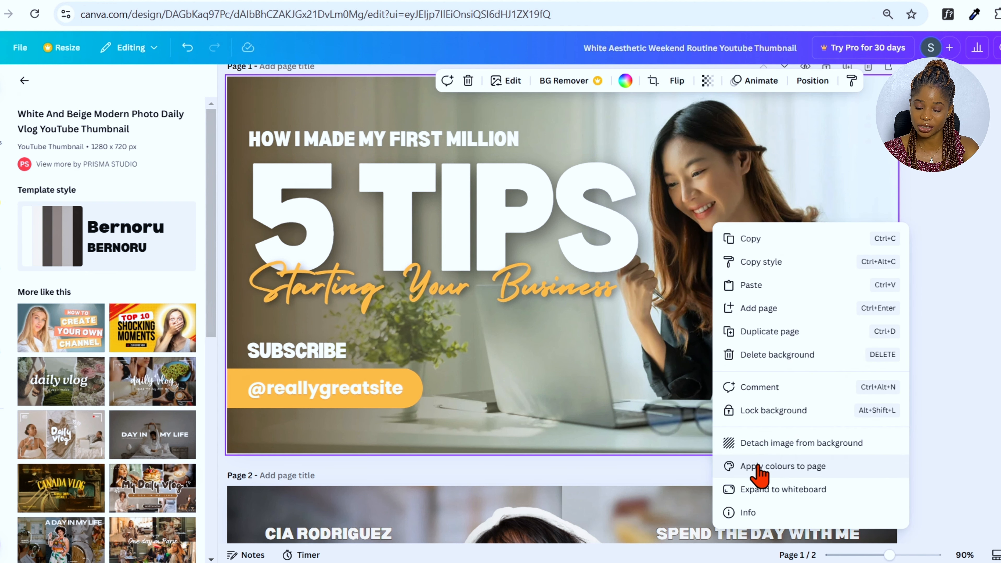
click(790, 449)
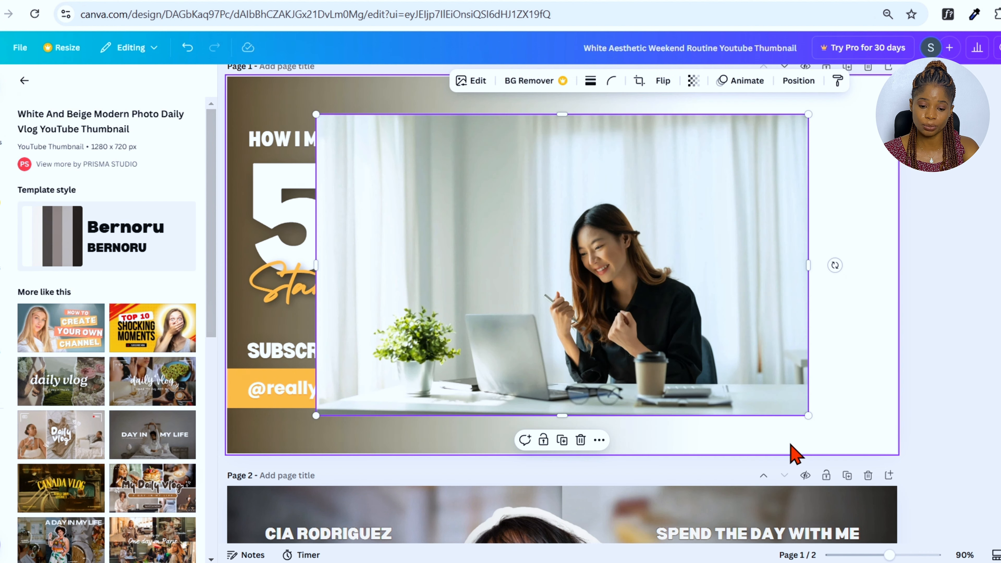
Send the detached photo behind all text layers and enlarge it to fill page 1
drag(710, 324, 768, 327)
right_click(751, 343)
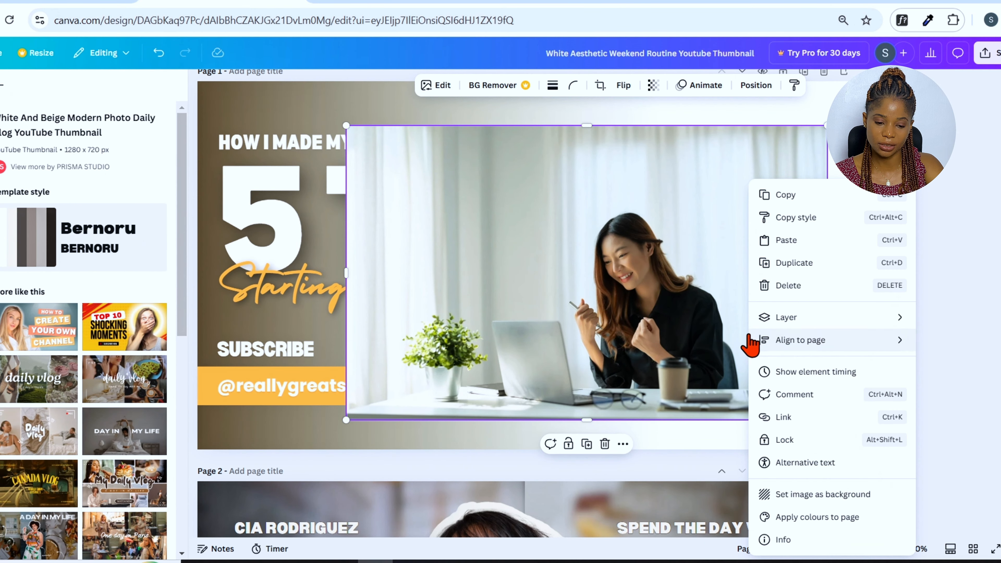
mouse_move(781, 319)
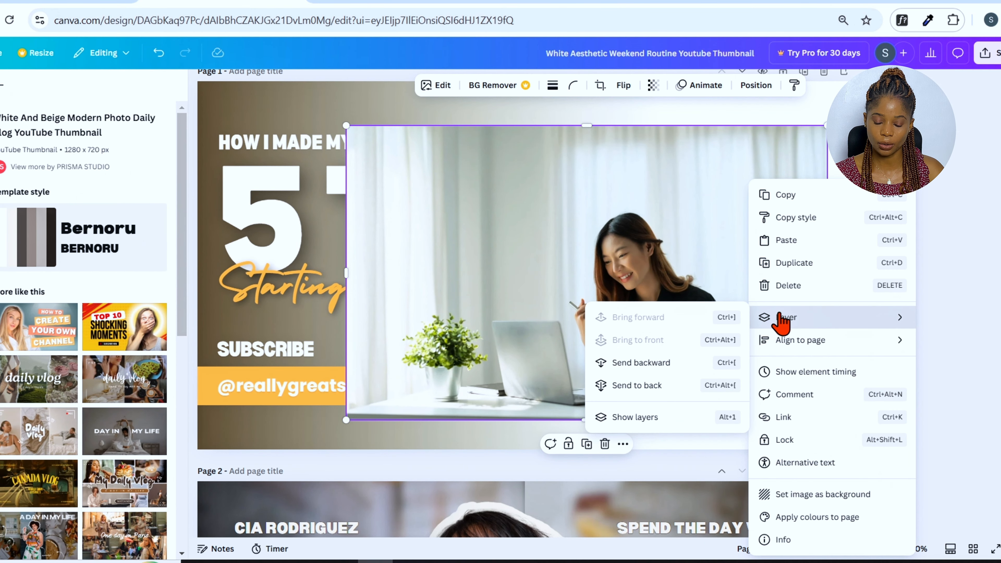
click(674, 419)
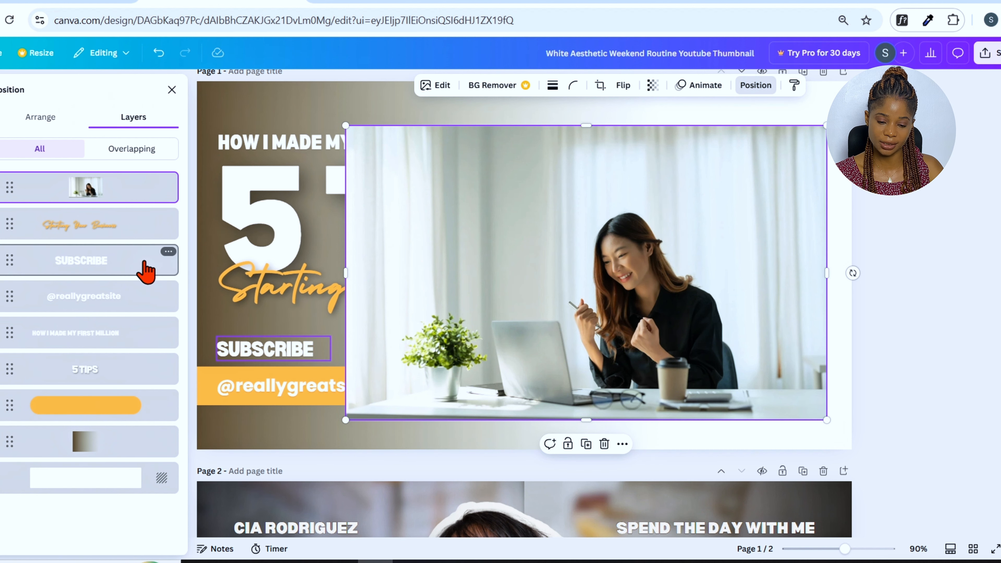
drag(126, 190, 141, 450)
drag(826, 420, 995, 520)
drag(727, 352, 813, 344)
drag(431, 116, 150, 94)
drag(733, 280, 973, 323)
drag(397, 305, 132, 304)
drag(687, 349, 804, 374)
drag(827, 333, 829, 330)
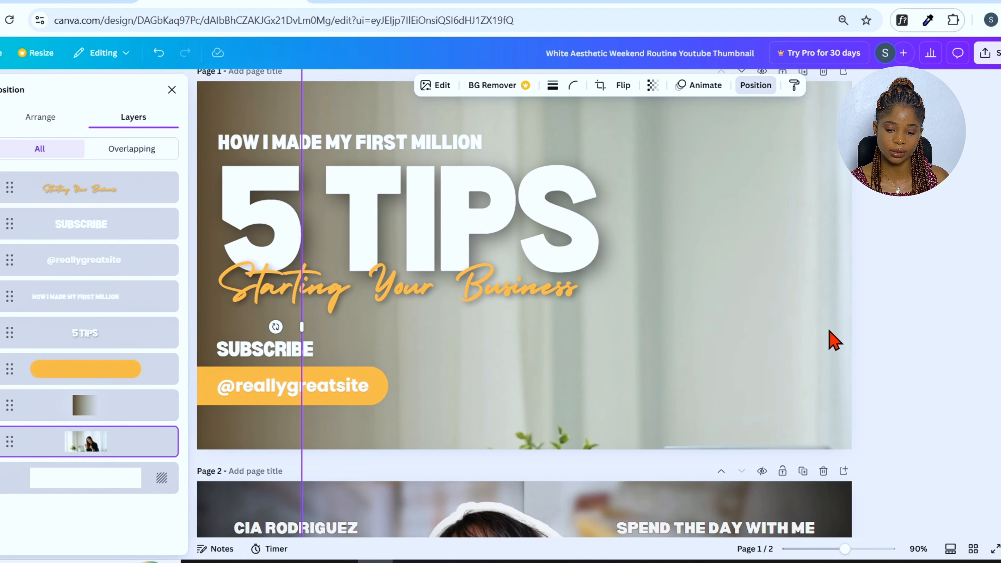
click(921, 307)
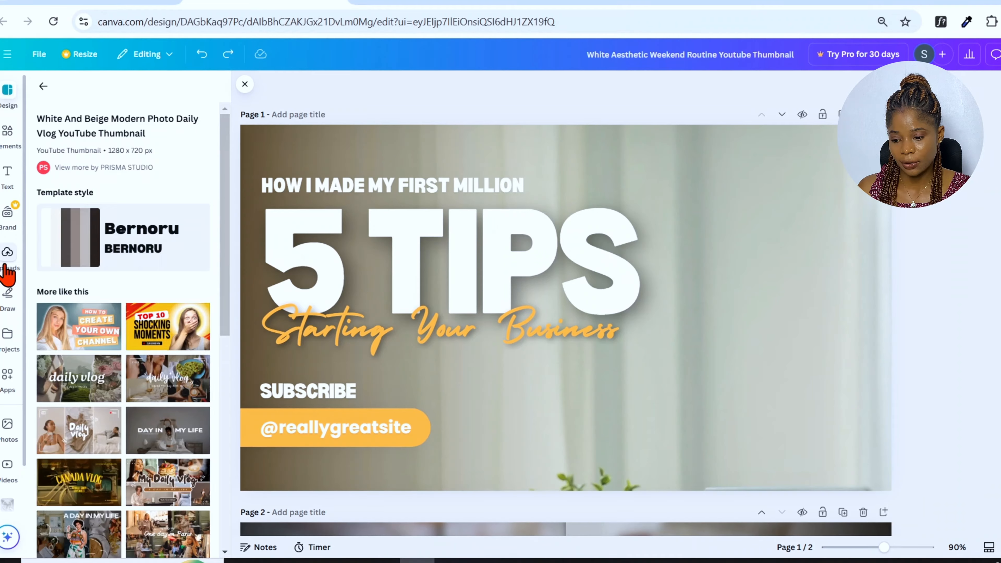
Upload the photo IMG_E8830.JPG from the THUMBNAIL folder
click(7, 252)
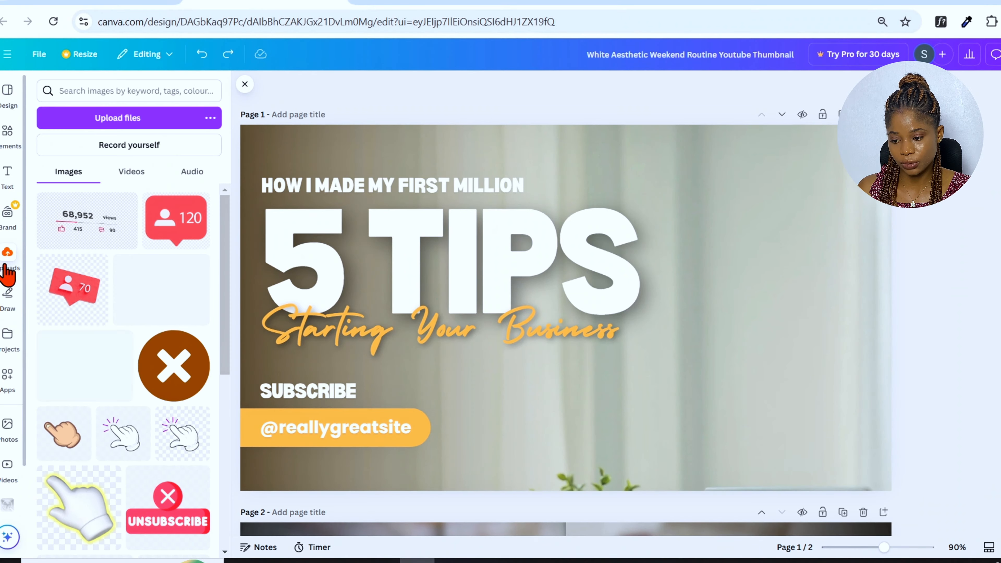
click(120, 117)
click(157, 185)
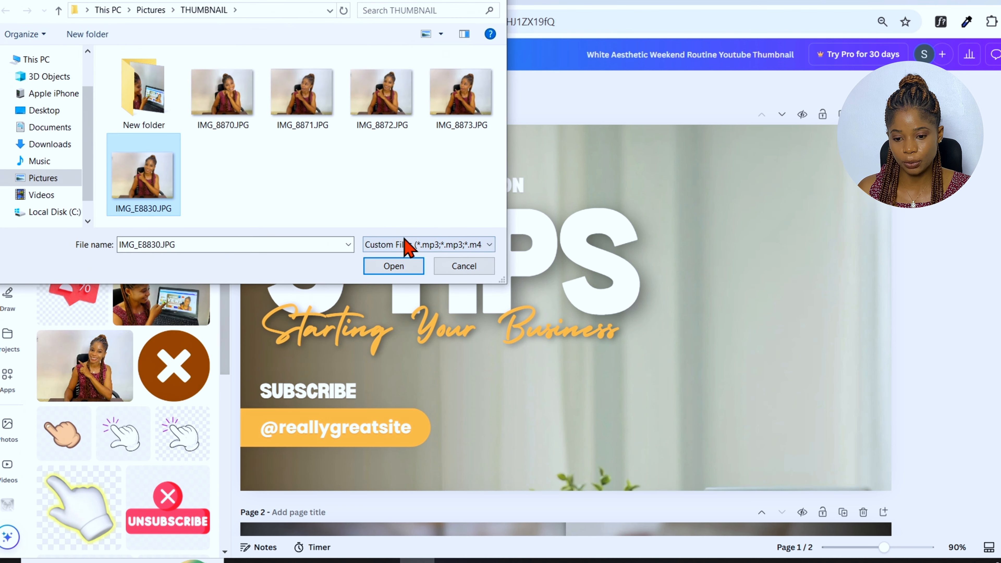
click(408, 270)
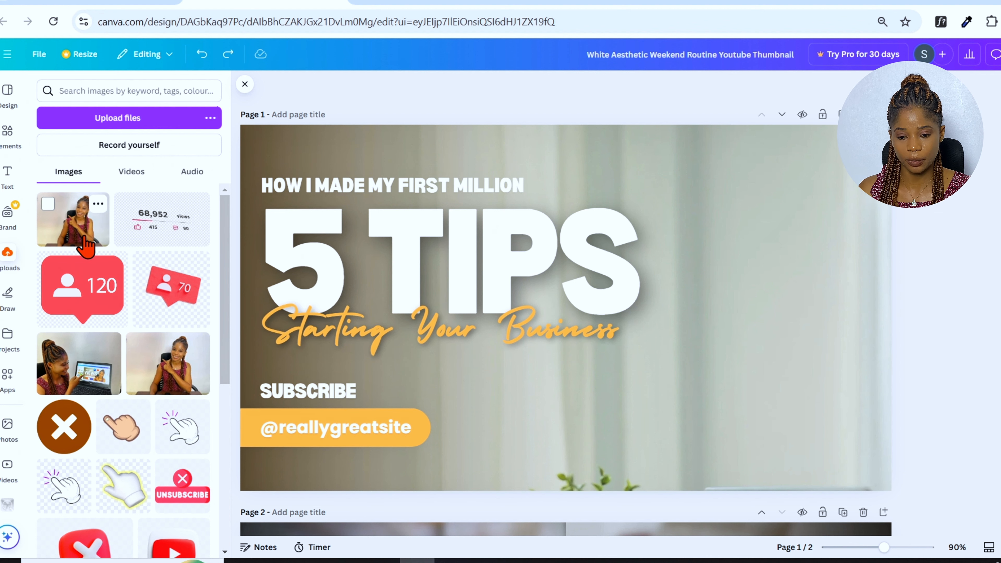
Add the uploaded photo to page 1 and enlarge it over the right side of the page
click(84, 243)
drag(686, 273, 844, 247)
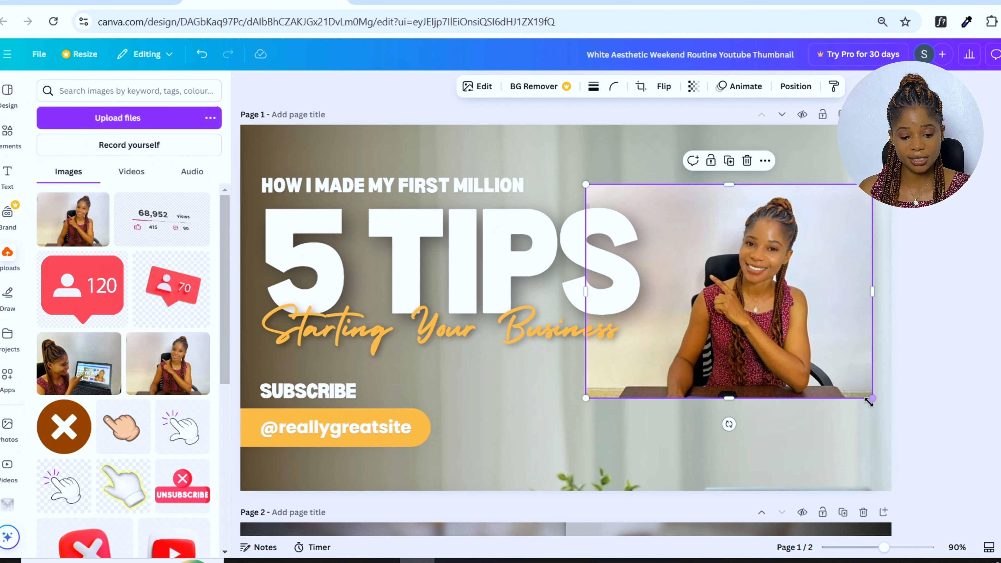
drag(869, 400, 1000, 520)
drag(768, 351, 687, 330)
drag(504, 499, 391, 562)
drag(669, 396, 677, 354)
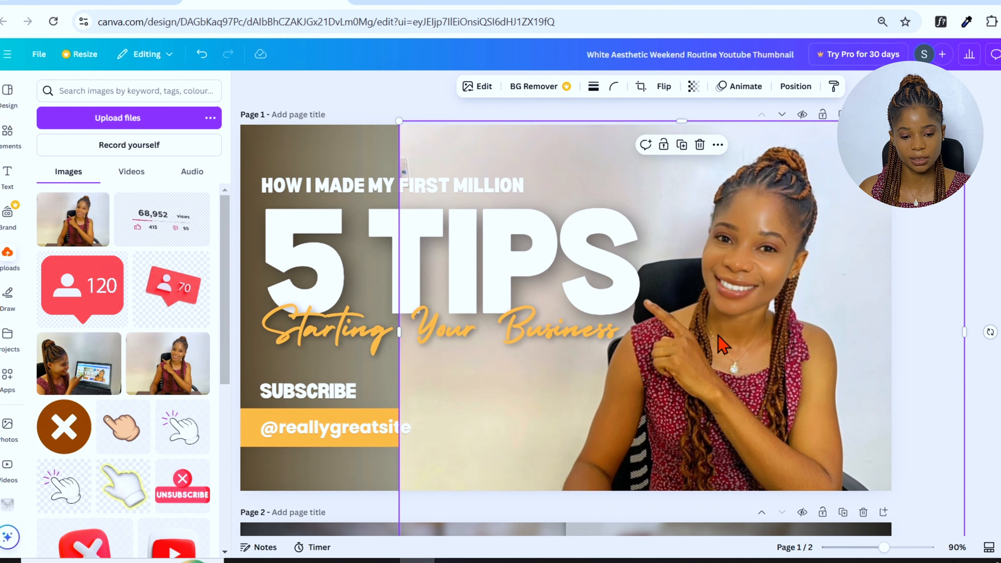
Move the uploaded photo's layer below the orange button and gradient, just above the old photo
right_click(698, 334)
mouse_move(721, 318)
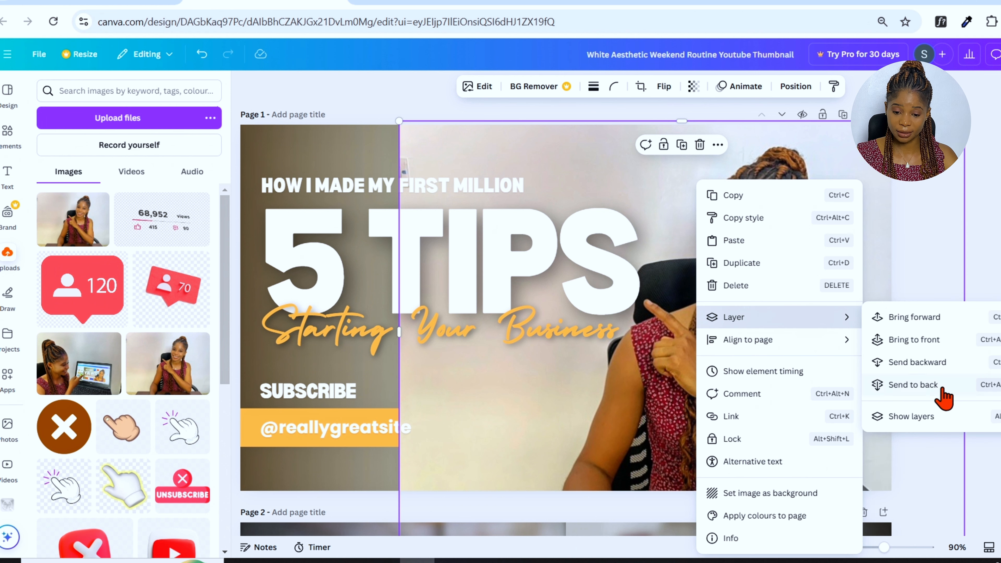
click(932, 418)
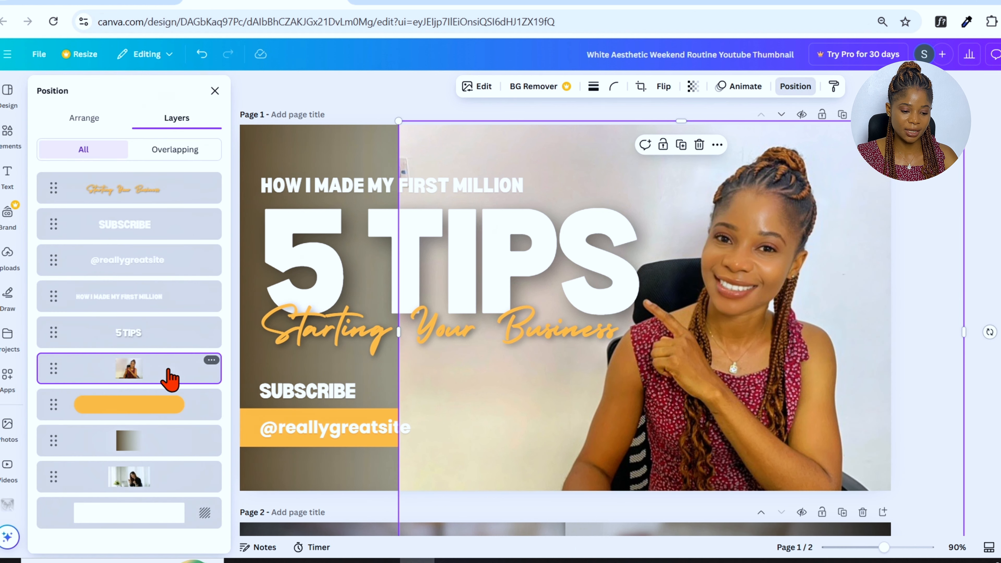
drag(168, 379, 162, 449)
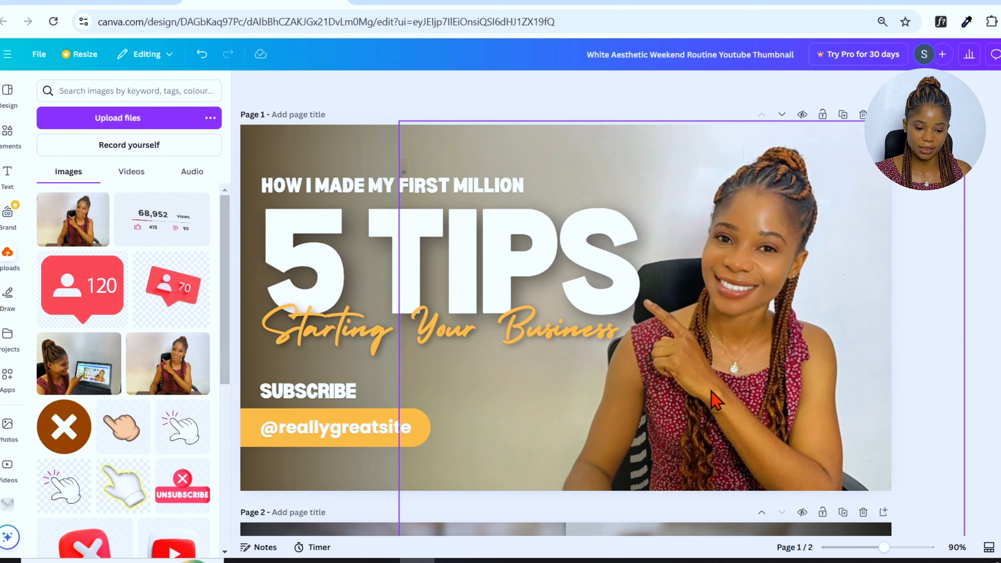
click(711, 392)
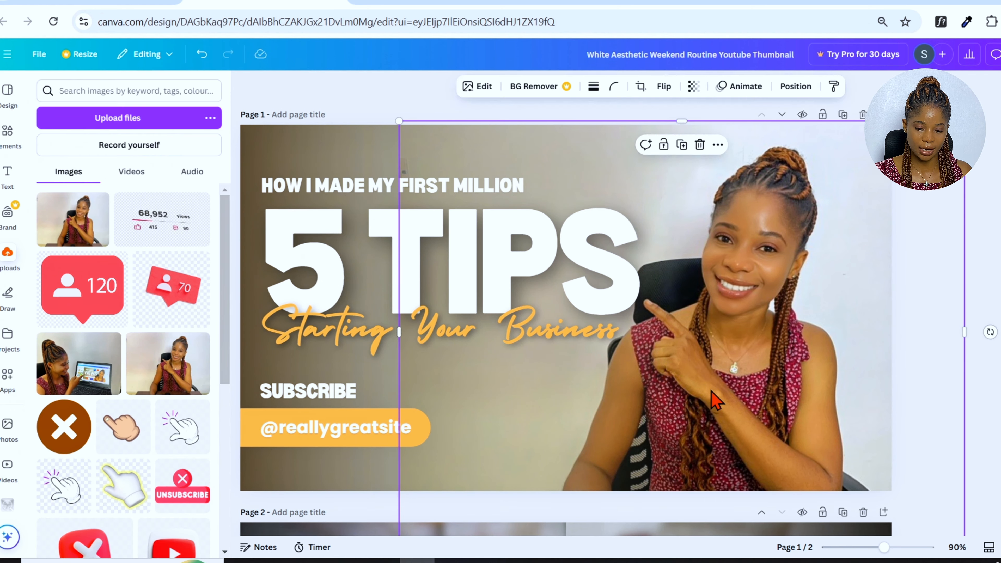
Resize and reposition the uploaded photo so the person sits on the right of page 1
drag(871, 271, 880, 277)
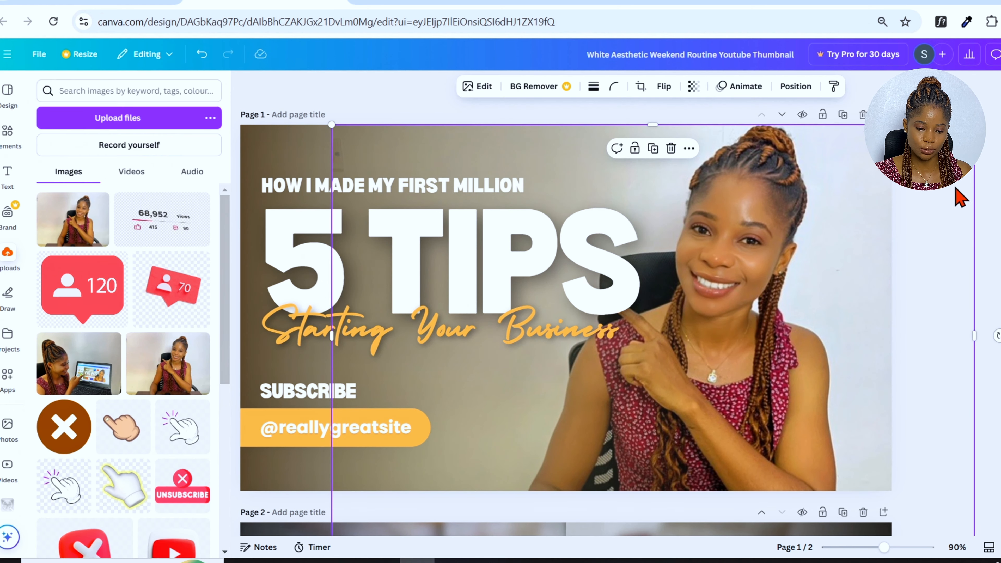
drag(973, 127, 1000, 93)
drag(764, 275, 725, 335)
drag(658, 151, 652, 118)
key(Escape)
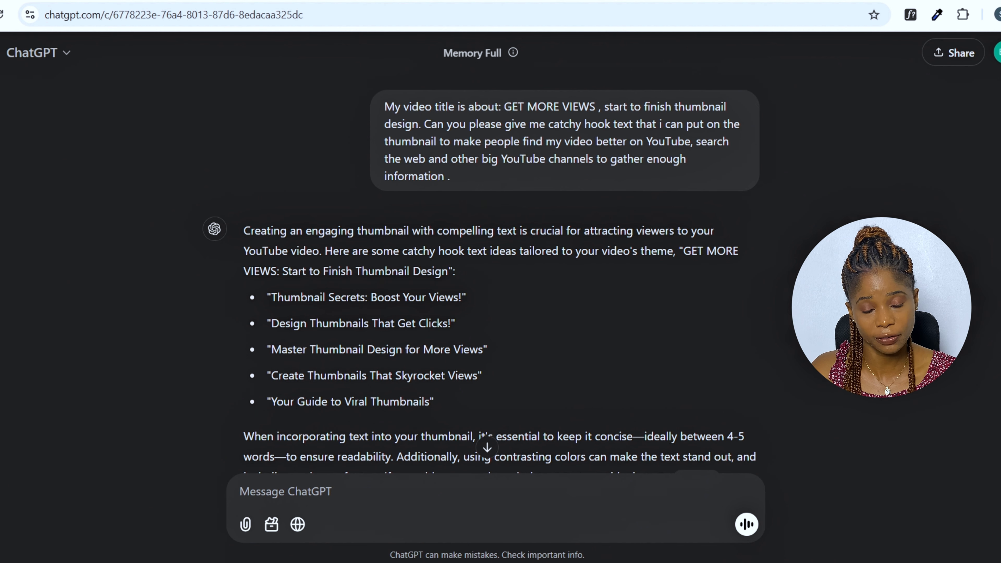
Switch to ChatGPT and read through the suggested thumbnail hook texts in the conversation
scroll(347, 196, down, 2)
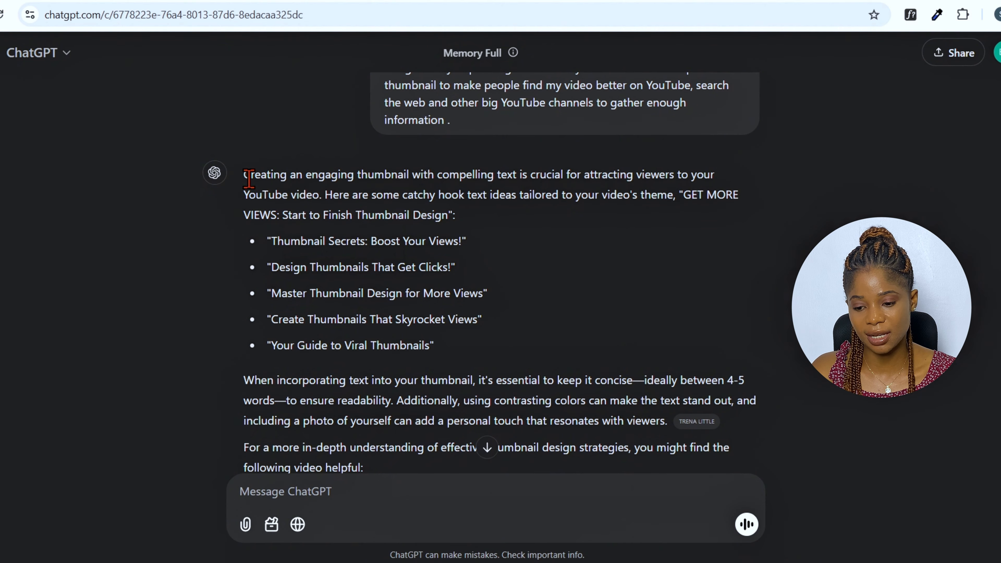
drag(244, 176, 377, 382)
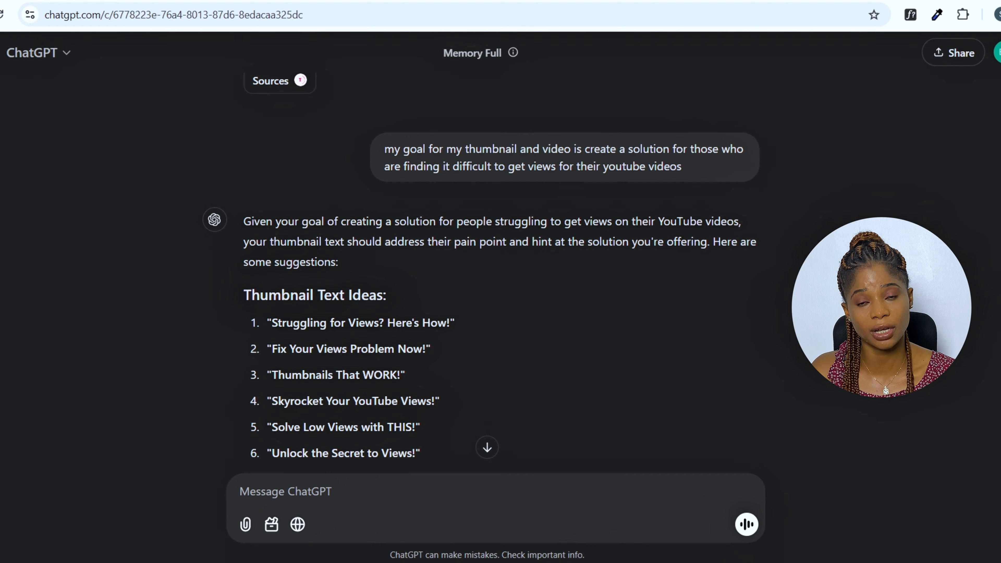
scroll(482, 273, down, 3)
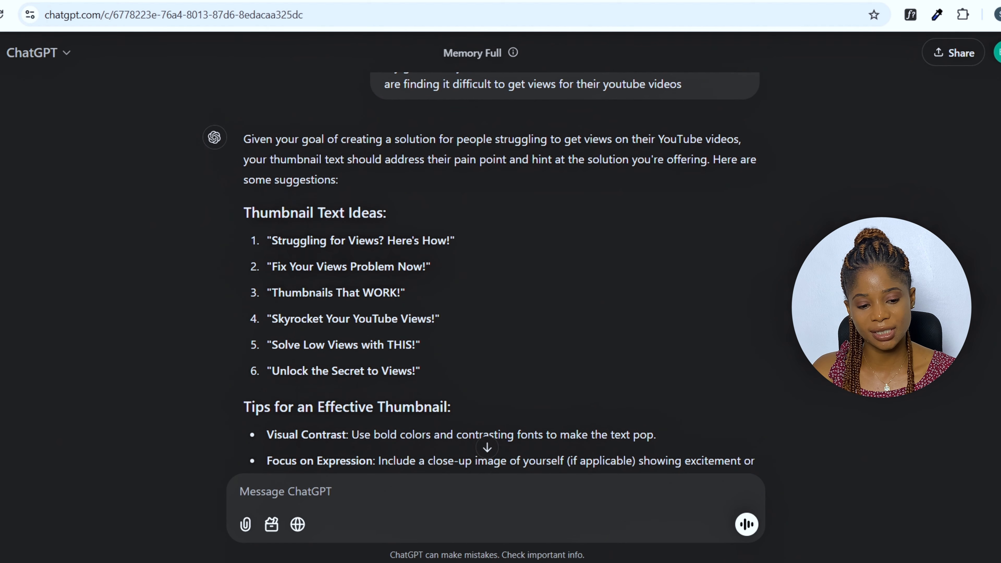
scroll(482, 273, down, 8)
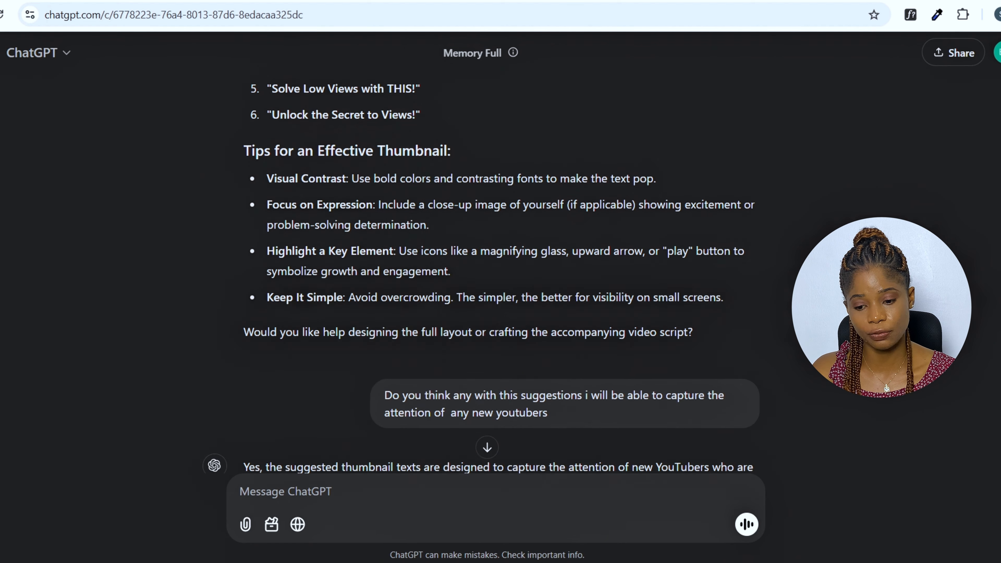
scroll(994, 352, down, 2)
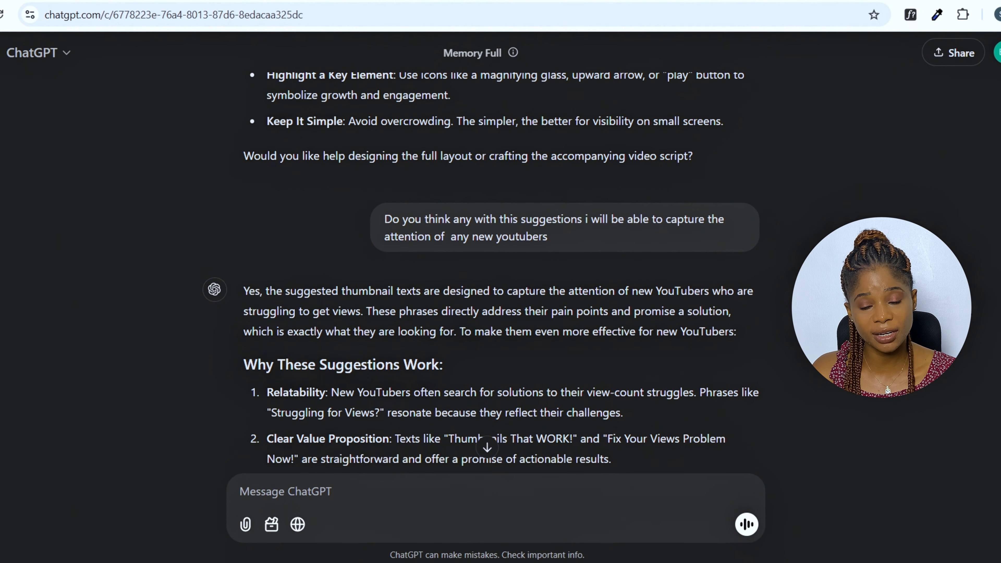
scroll(483, 276, down, 5)
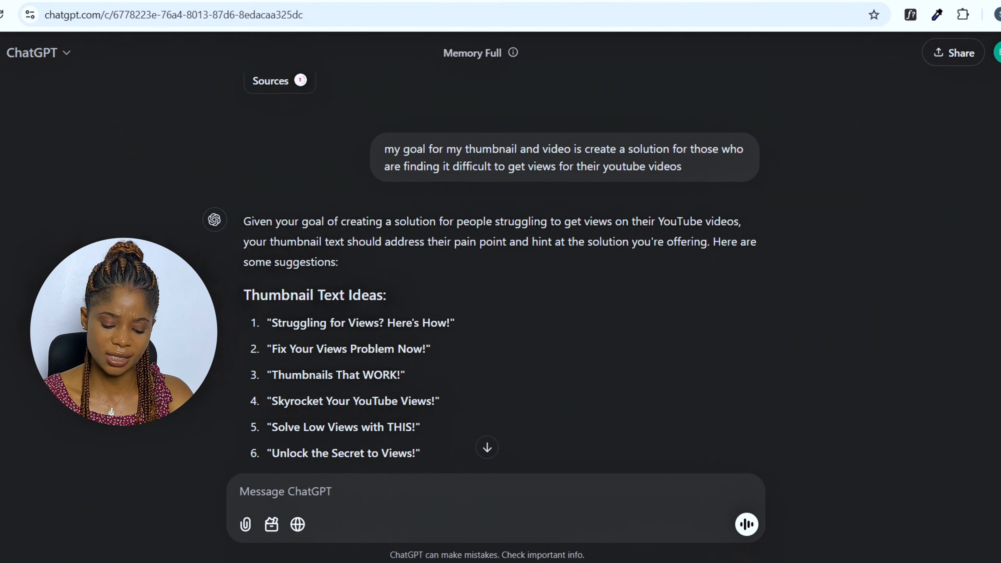
scroll(501, 276, down, 6)
scroll(500, 276, down, 5)
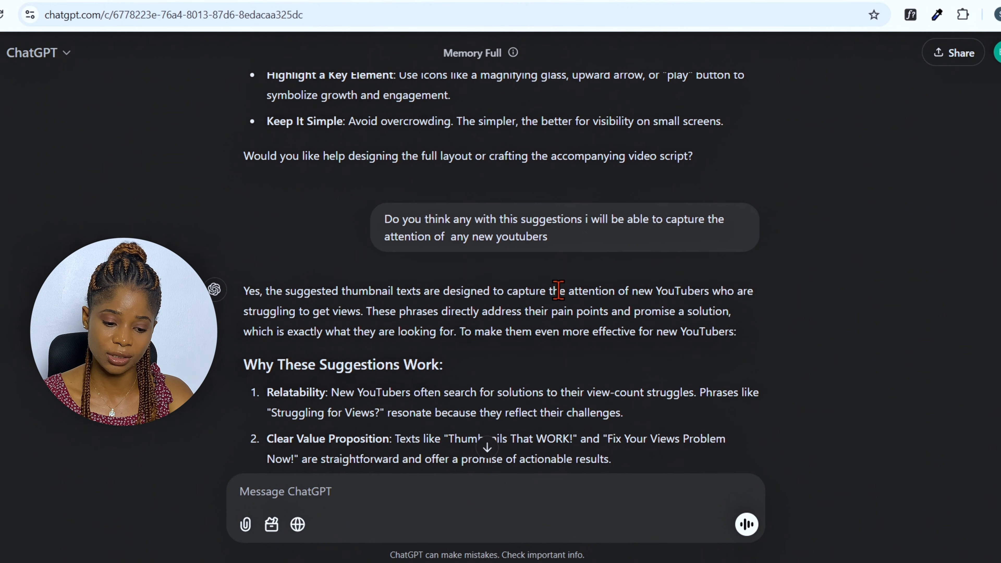
scroll(501, 276, down, 3)
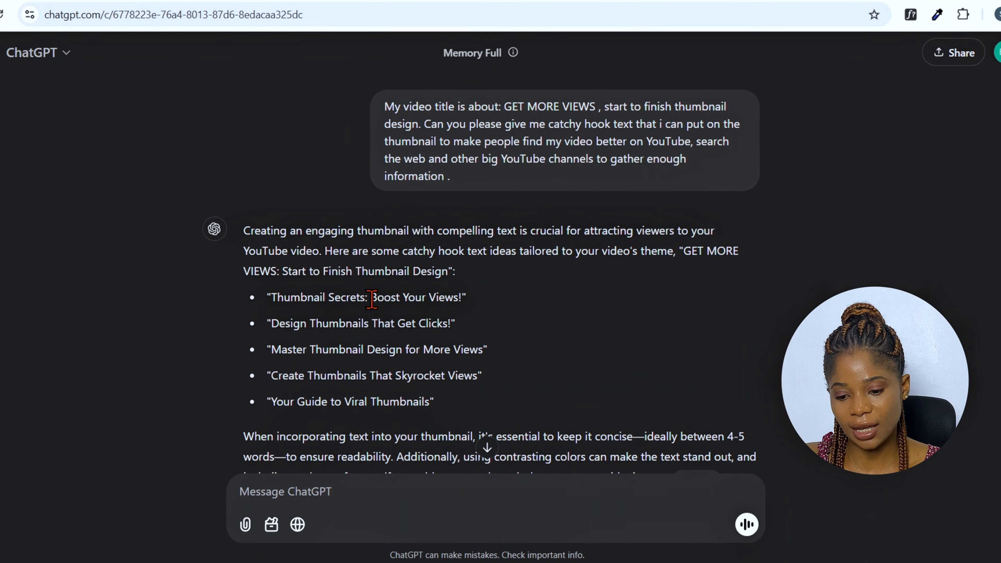
Copy "Boost Your Views" from ChatGPT and paste it in place of the top heading text on page 1
drag(371, 297, 458, 298)
key(ctrl+c)
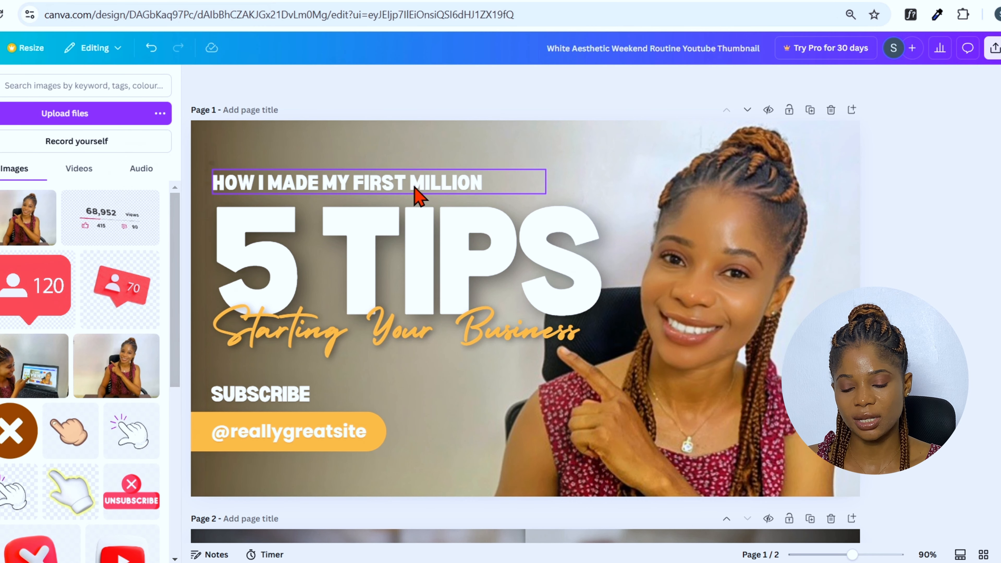
double_click(413, 183)
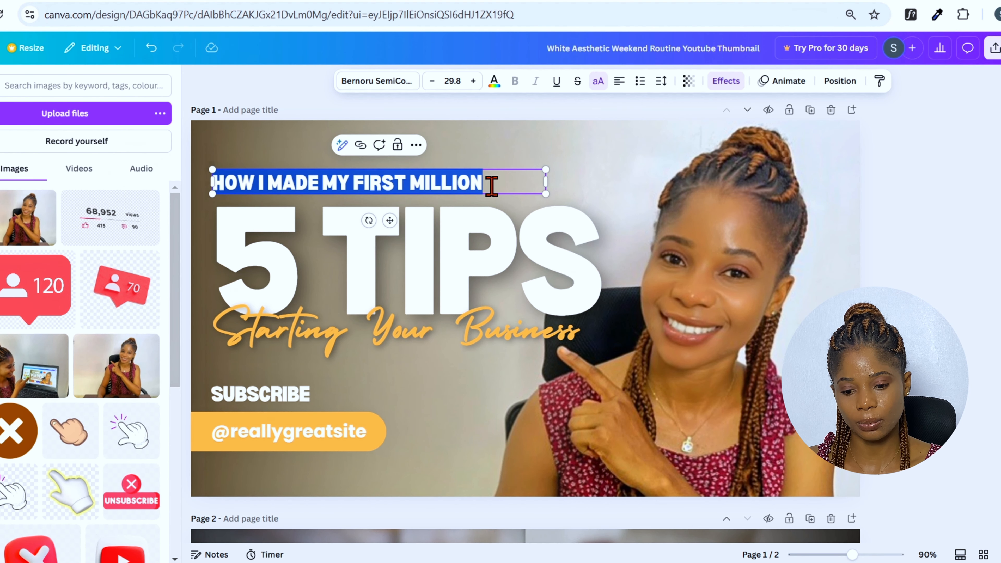
drag(485, 181, 217, 185)
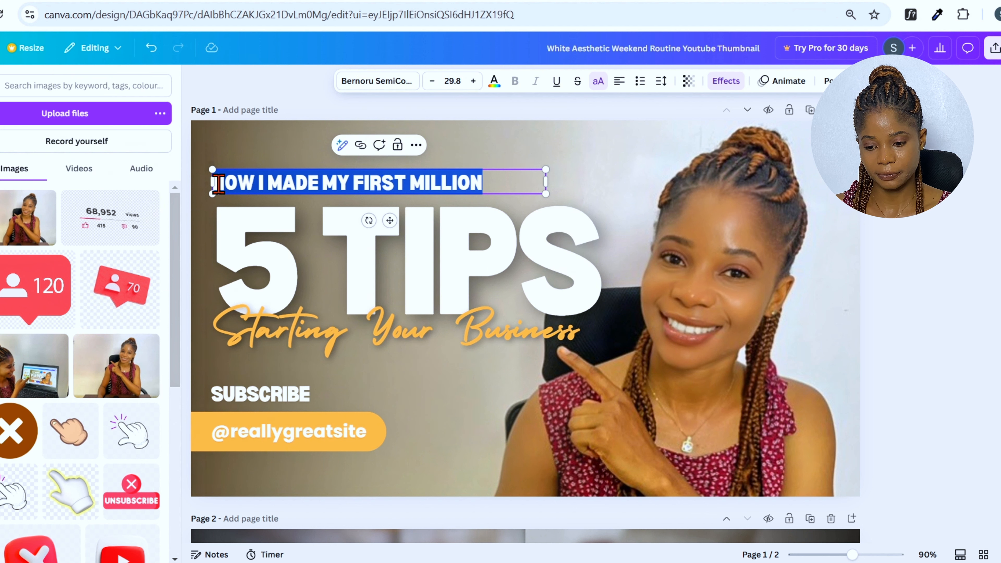
text(BOOST YOUR VIEWS)
Change BOOST to GET in the heading and enlarge the heading text box
double_click(256, 182)
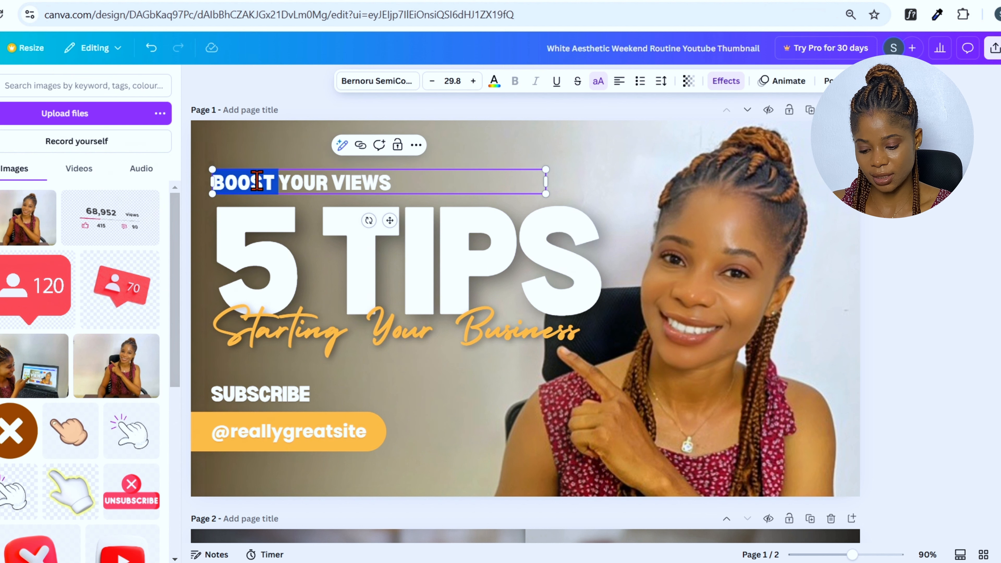
text(GET)
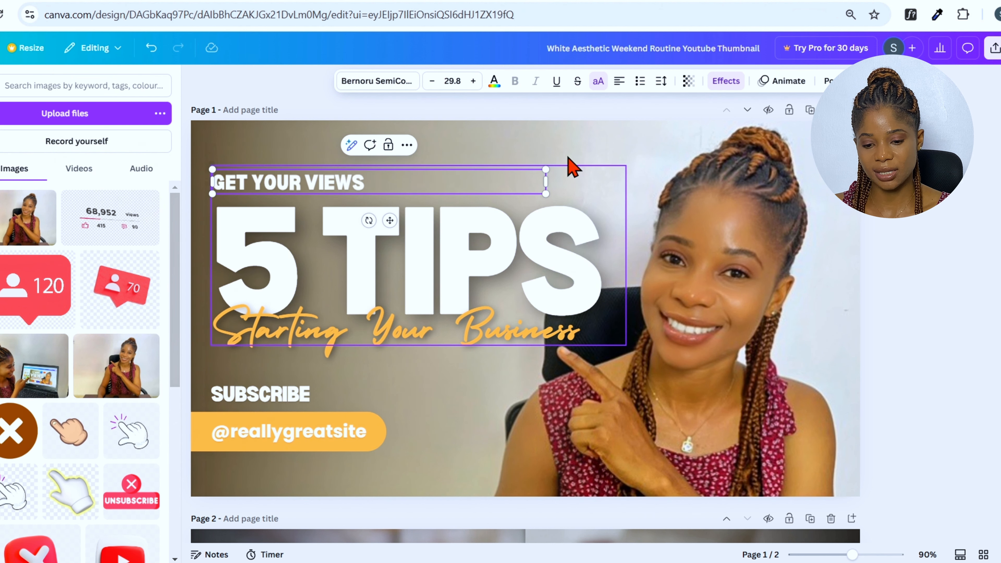
drag(546, 182, 529, 219)
double_click(496, 200)
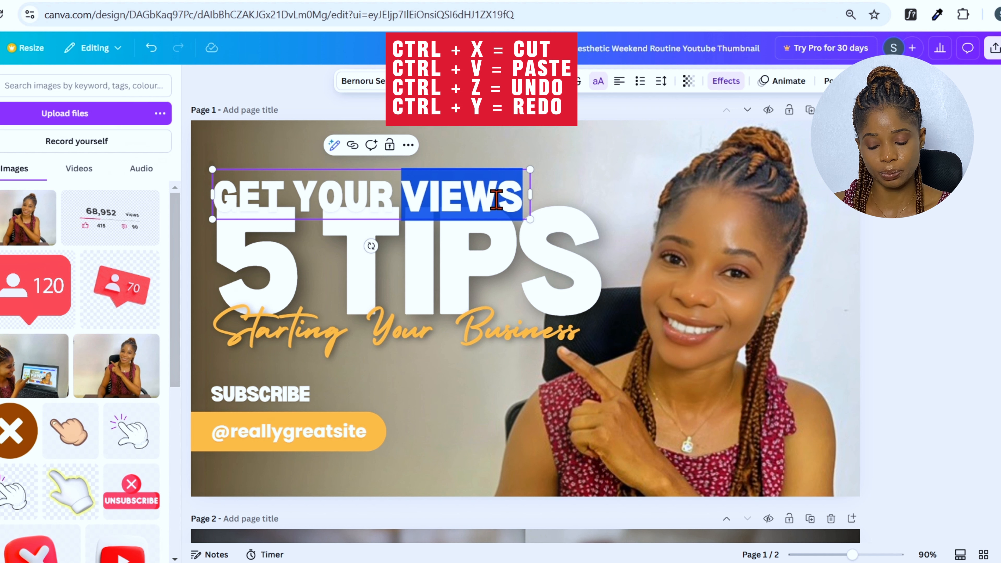
right_click(627, 166)
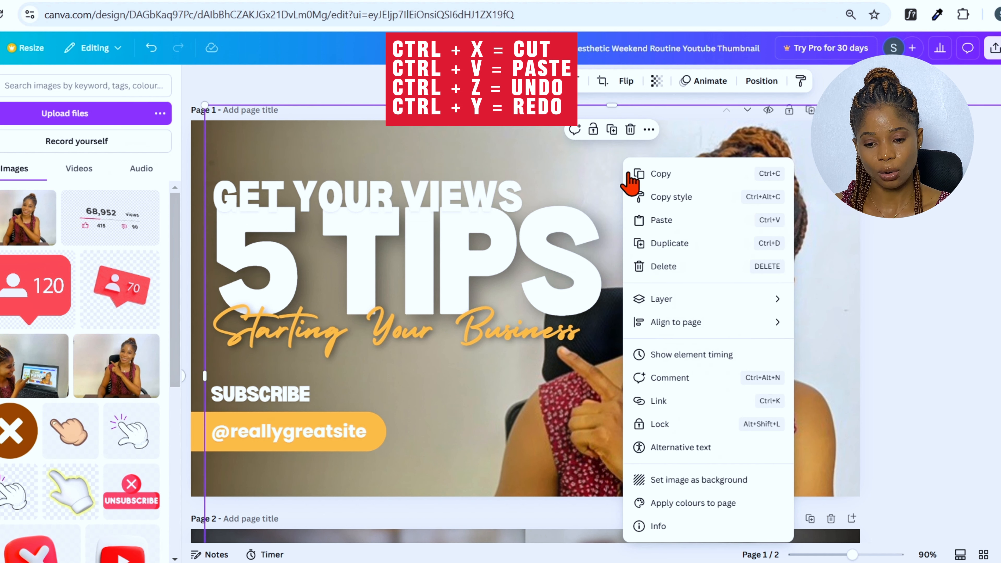
click(661, 221)
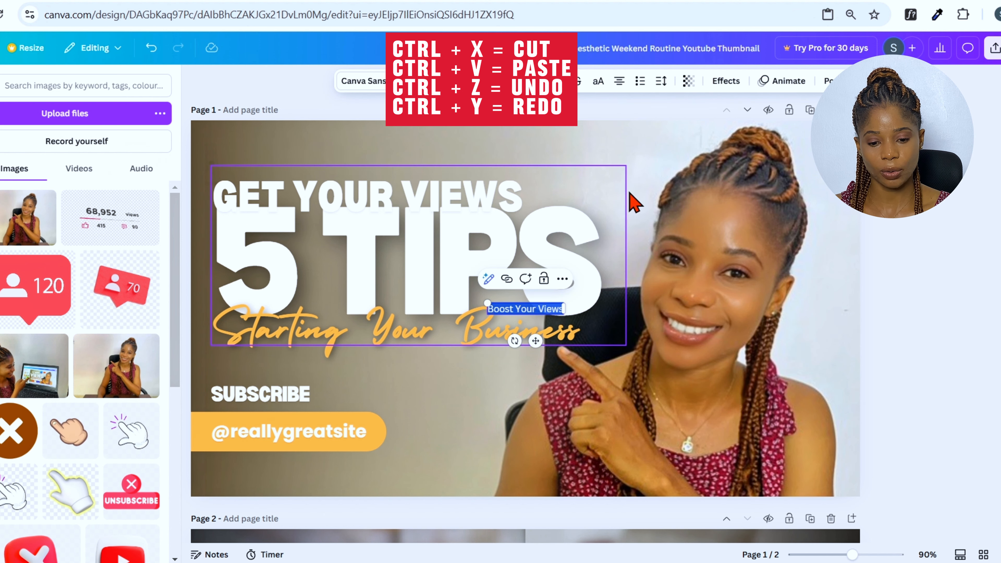
click(636, 169)
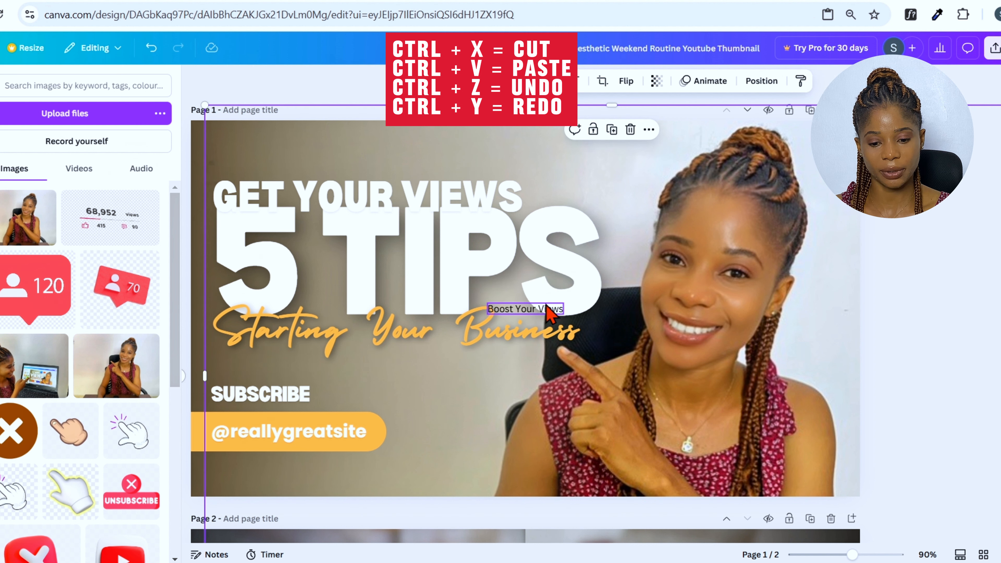
click(947, 273)
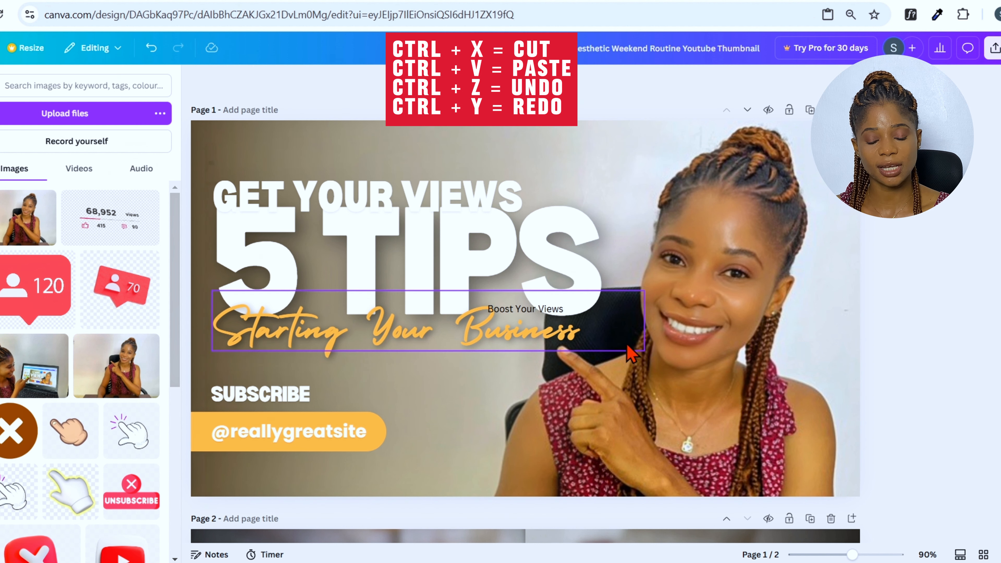
click(550, 311)
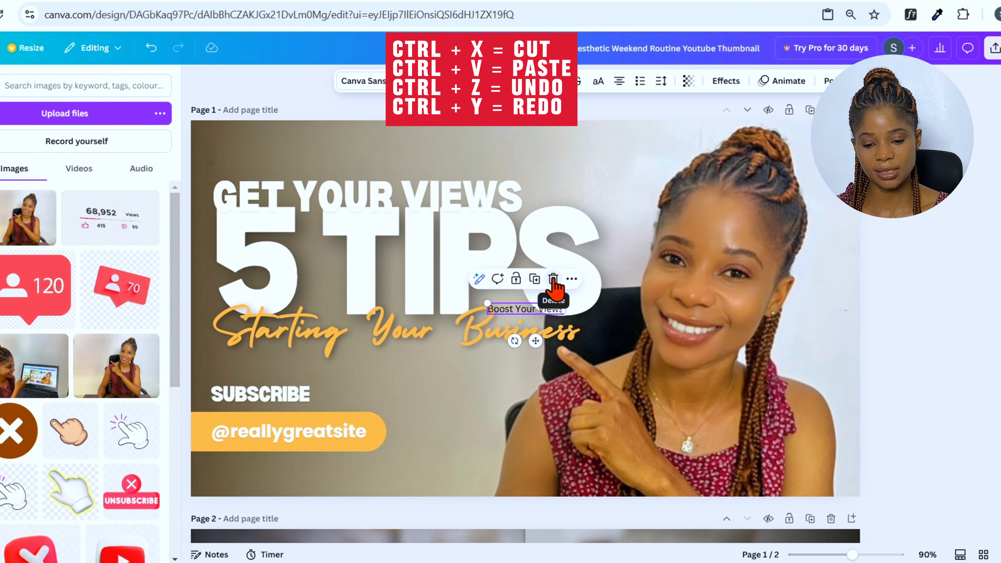
key(ctrl+x)
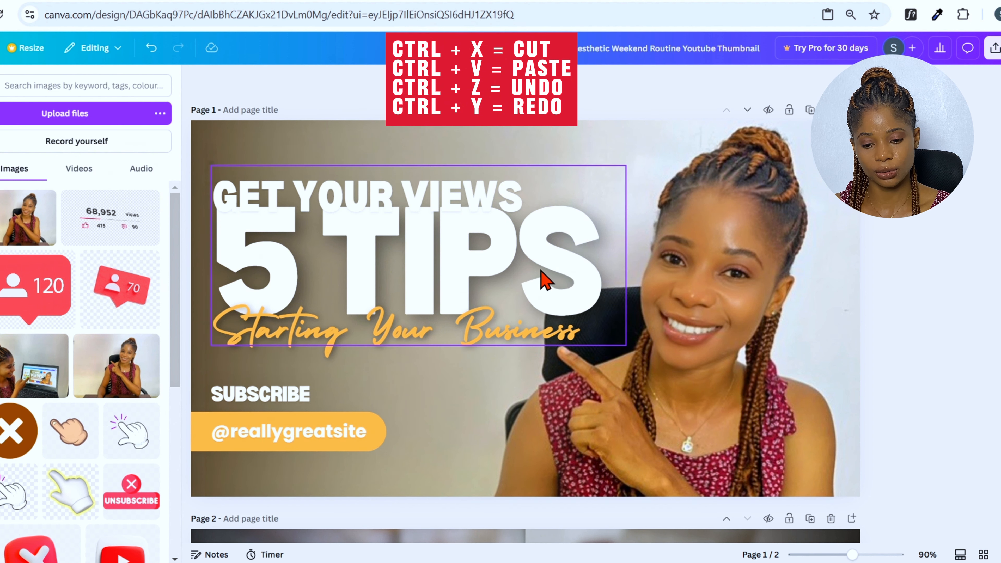
Cut the word VIEWS out of the top heading
click(479, 203)
drag(402, 195, 526, 195)
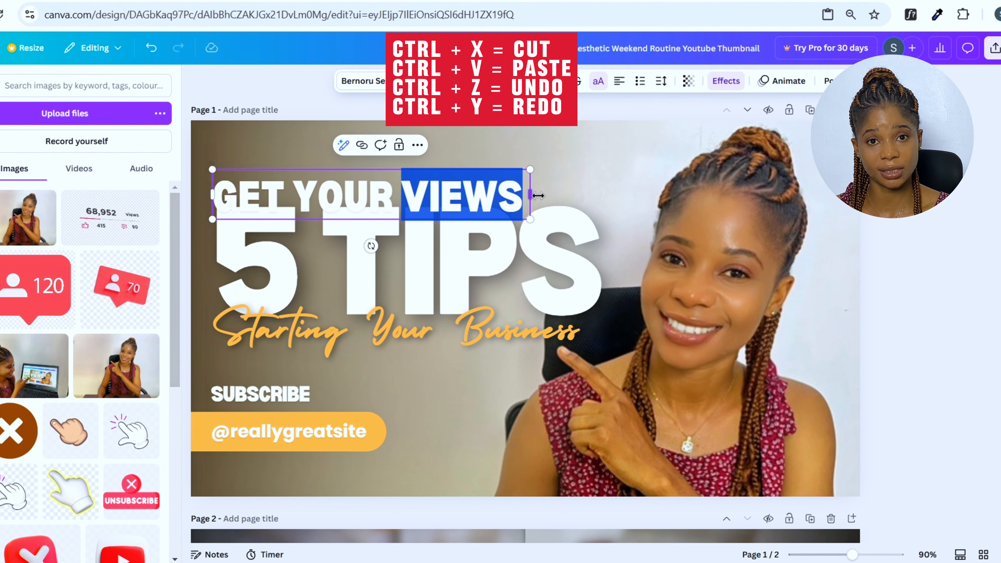
key(ctrl+x)
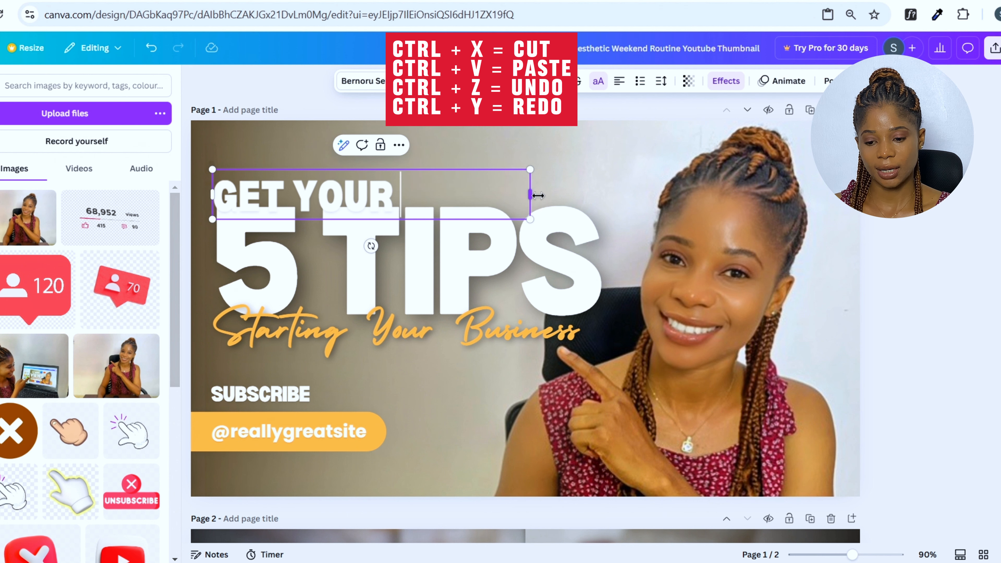
key(ctrl+z)
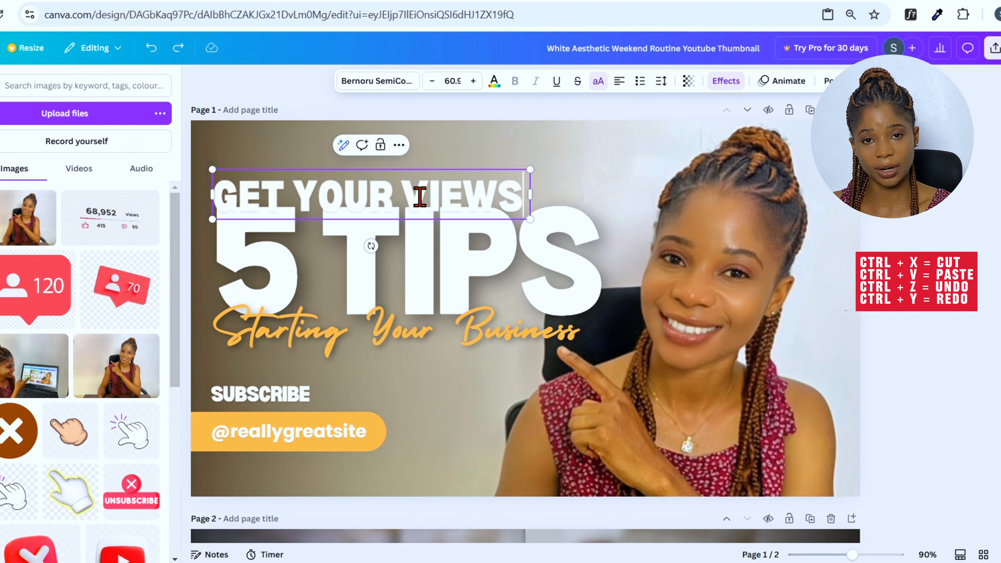
drag(401, 195, 519, 193)
right_click(521, 196)
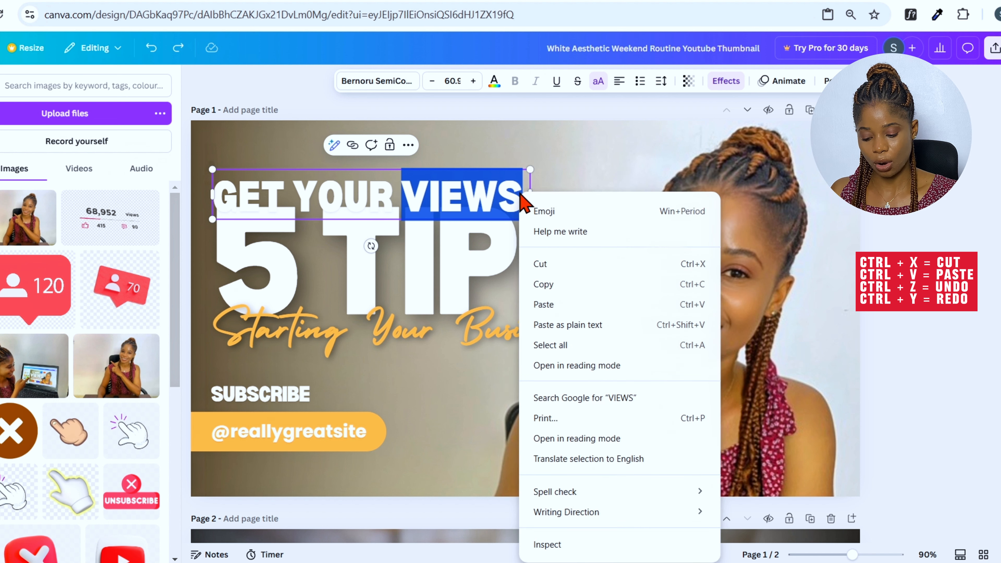
click(553, 269)
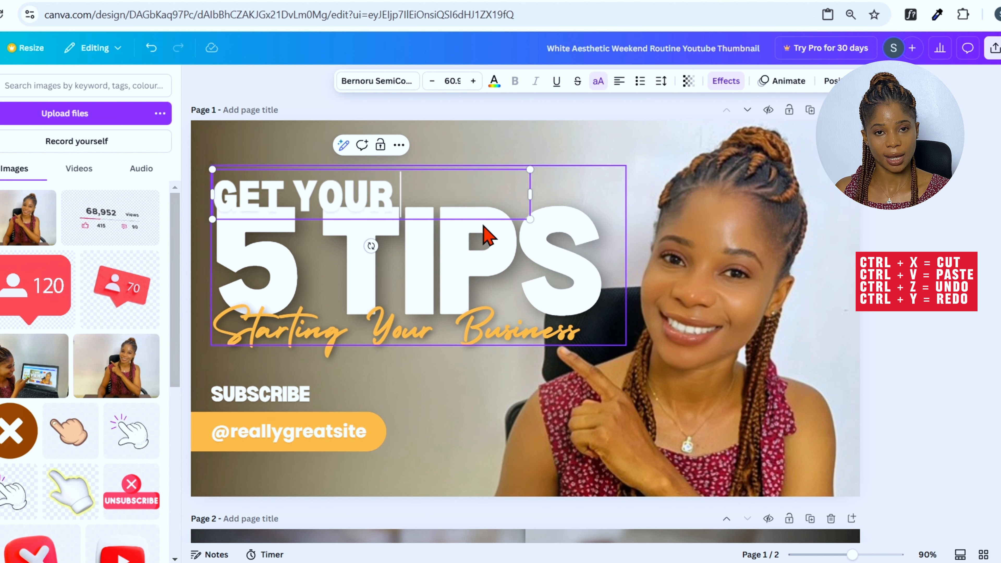
Replace the large 5 TIPS text with the cut word VIEWS
double_click(341, 271)
click(341, 272)
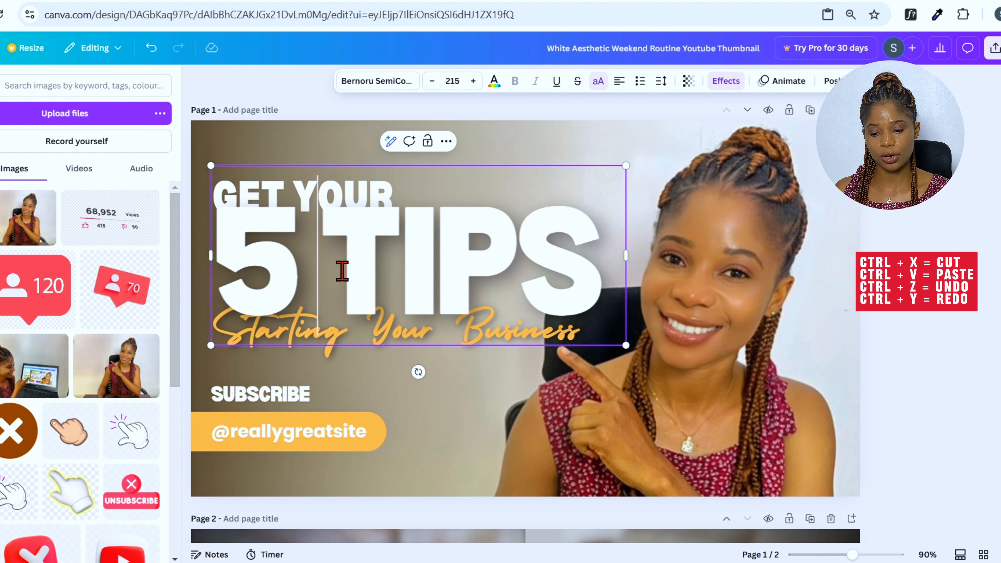
key(BackSpace)
key(ctrl+a)
key(ctrl+v)
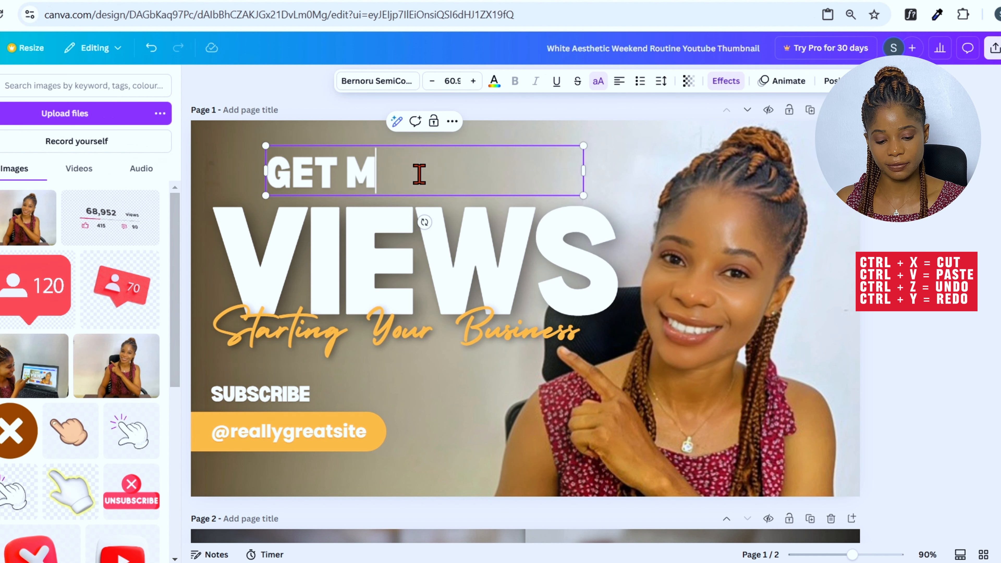
Change the top heading to GET MORE and widen its text box
text(IRE)
click(387, 173)
key(BackSpace)
text(O)
drag(583, 195, 612, 199)
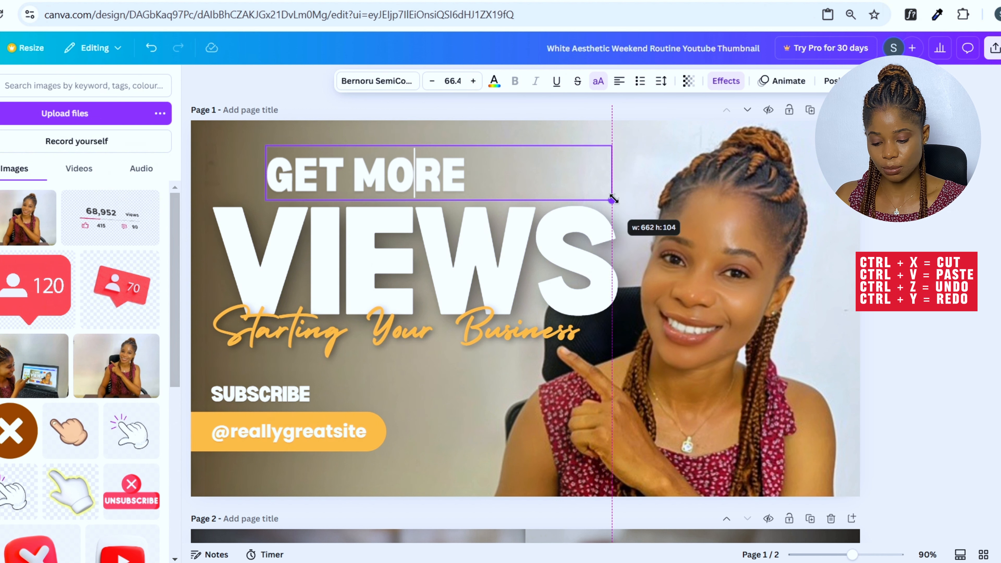
key(Escape)
Delete the "Starting Your Business" script text and move the VIEWS heading slightly down
click(524, 159)
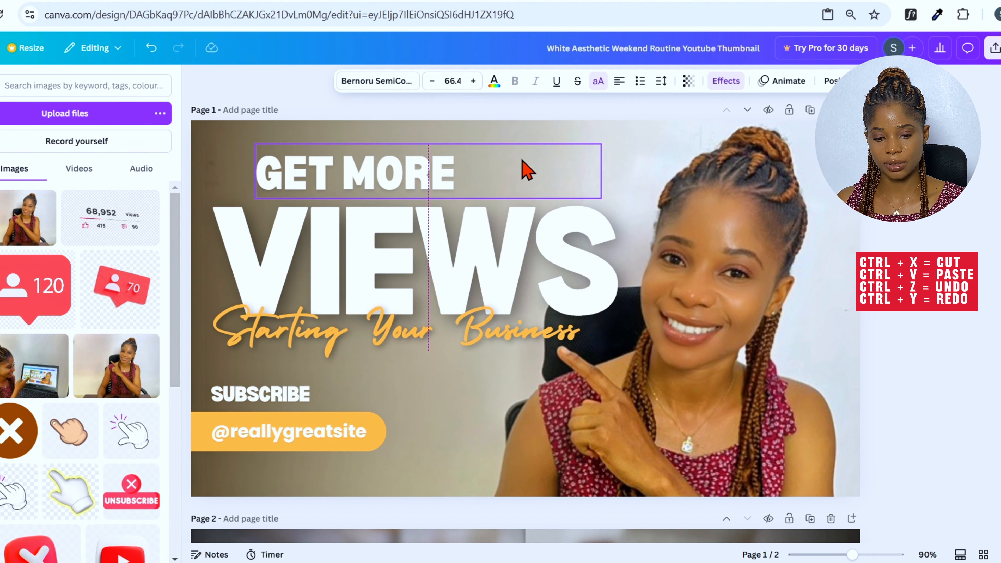
click(486, 338)
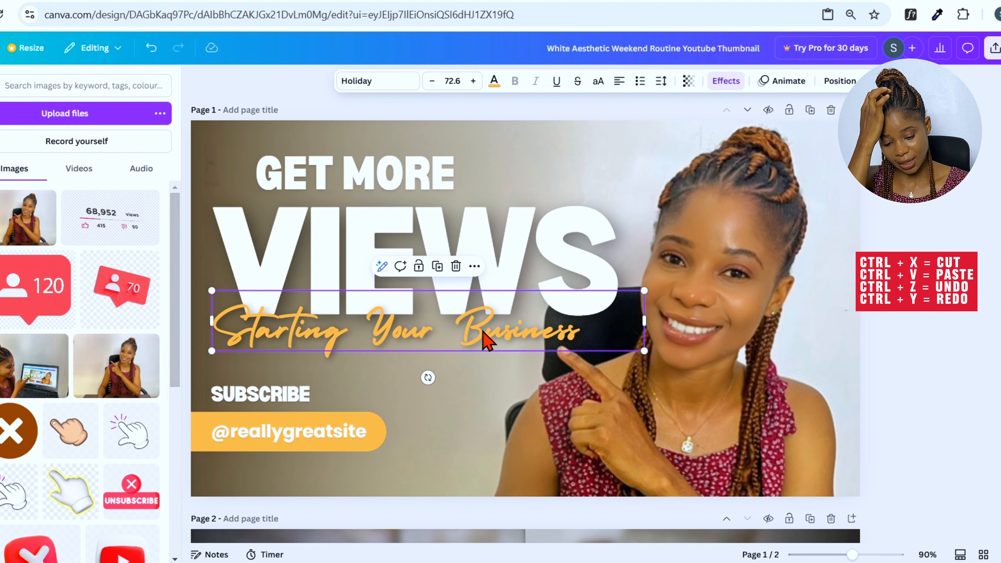
key(ctrl+x)
drag(465, 283, 451, 310)
Move the GET MORE heading slightly lower and open the text panel
click(428, 191)
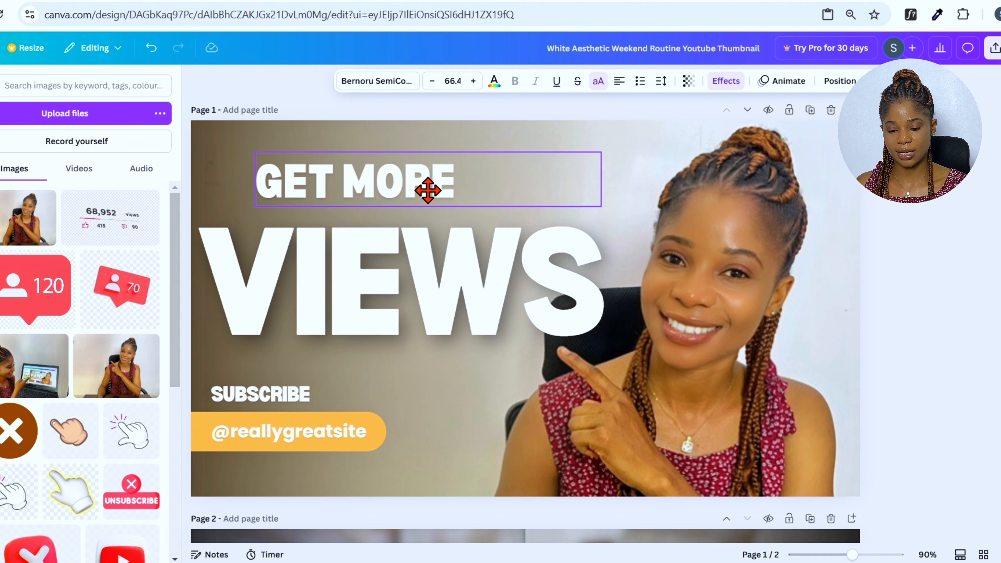
drag(427, 191, 428, 204)
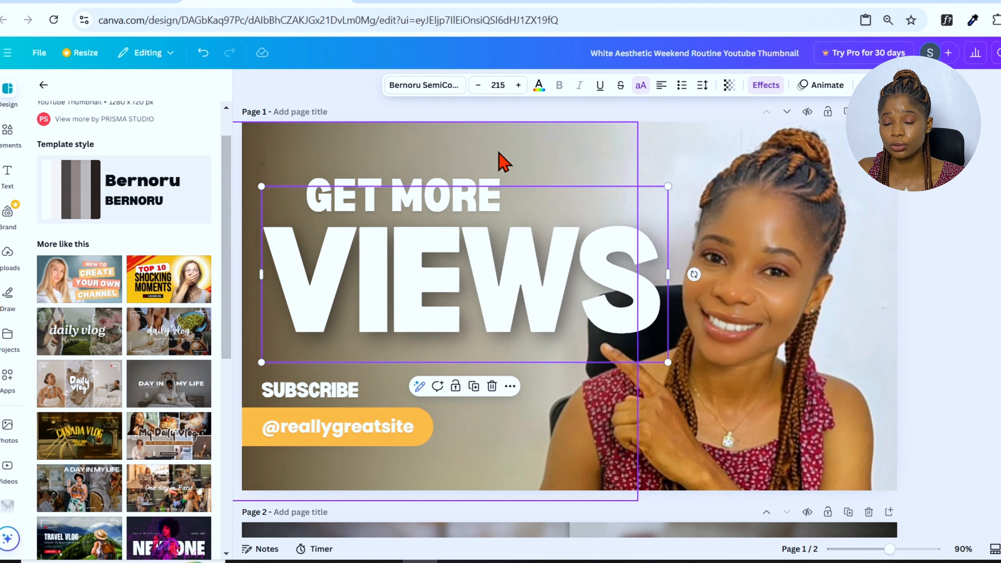
click(446, 185)
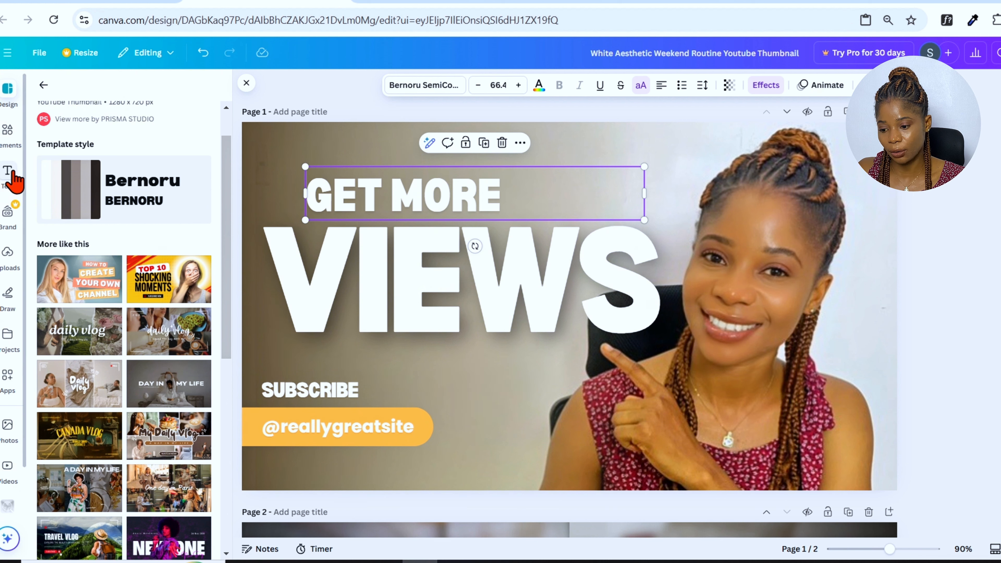
click(8, 178)
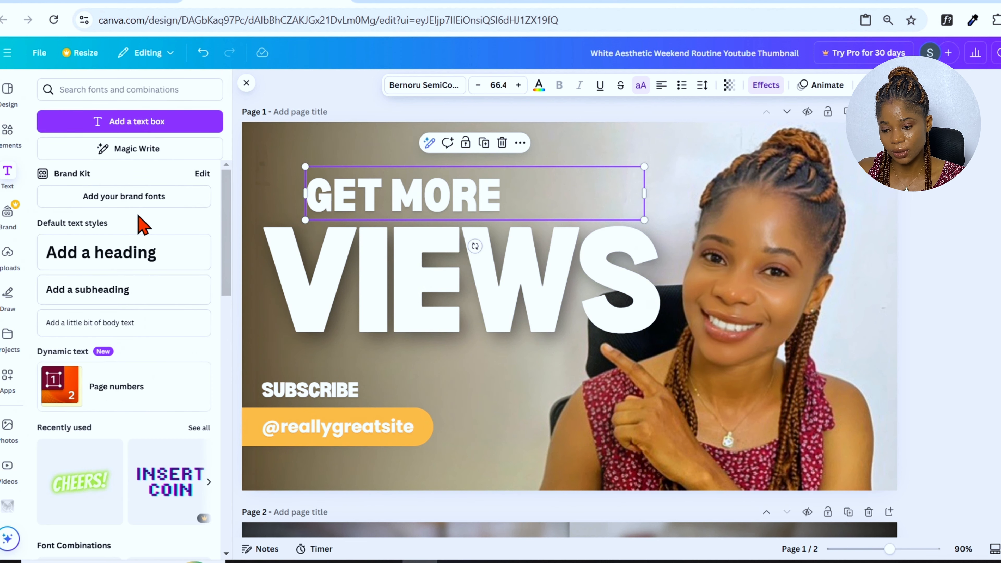